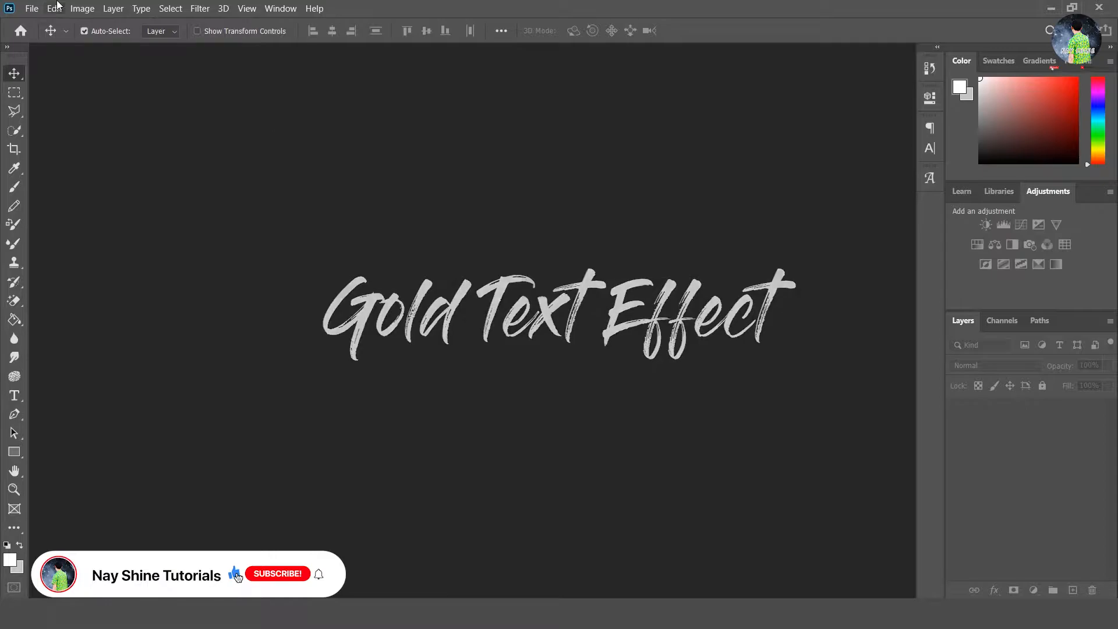
Create a new 2000 x 1000 pixel landscape document at 72 pixels/inch in RGB Color with a white background
left_click(31, 9)
left_click(44, 25)
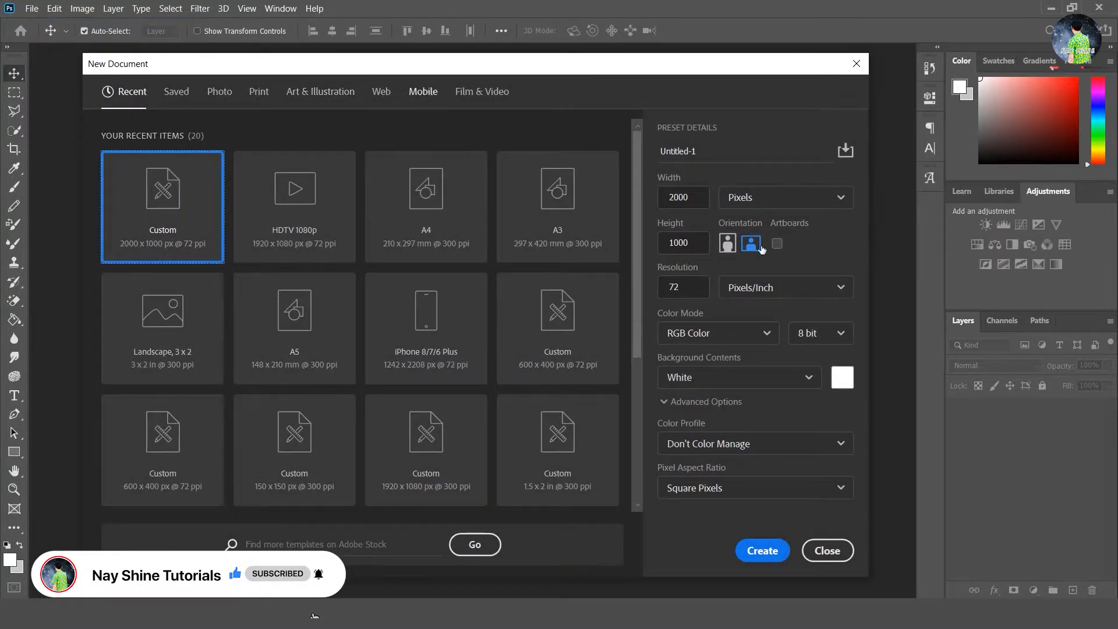
left_click(762, 551)
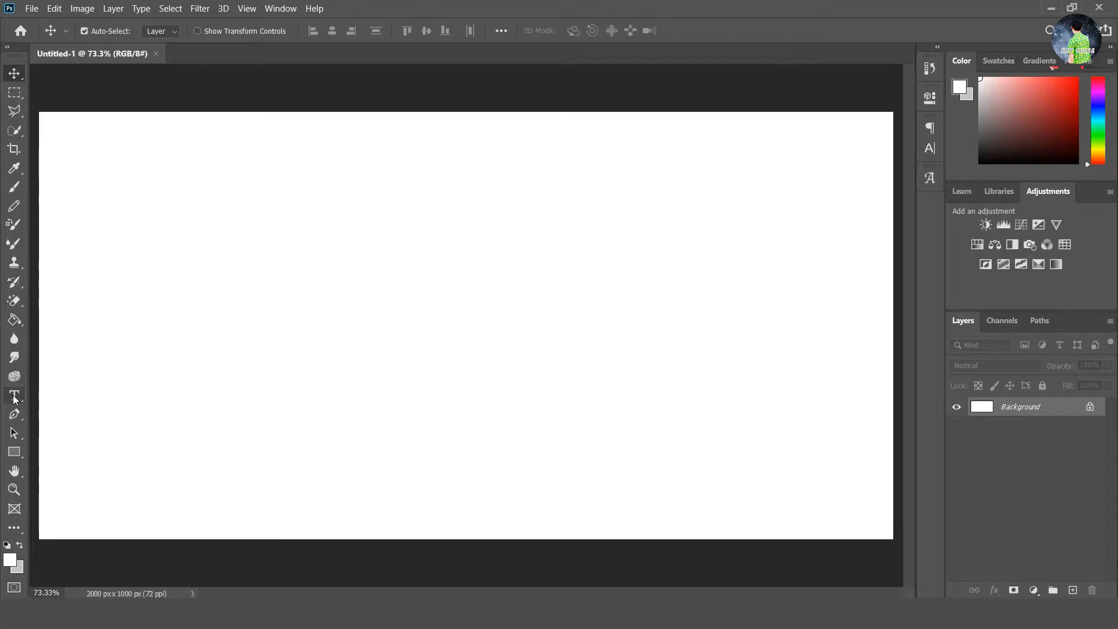
Add a Solid Color fill layer in black (000000) above the background
left_click(1034, 590)
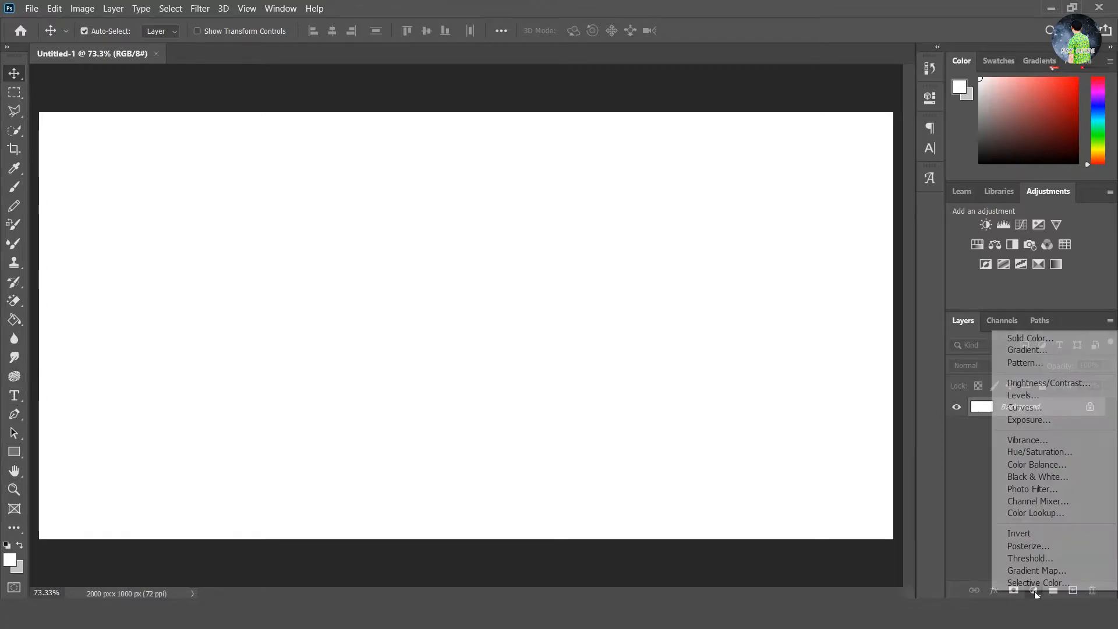
left_click(1041, 337)
left_click(608, 382)
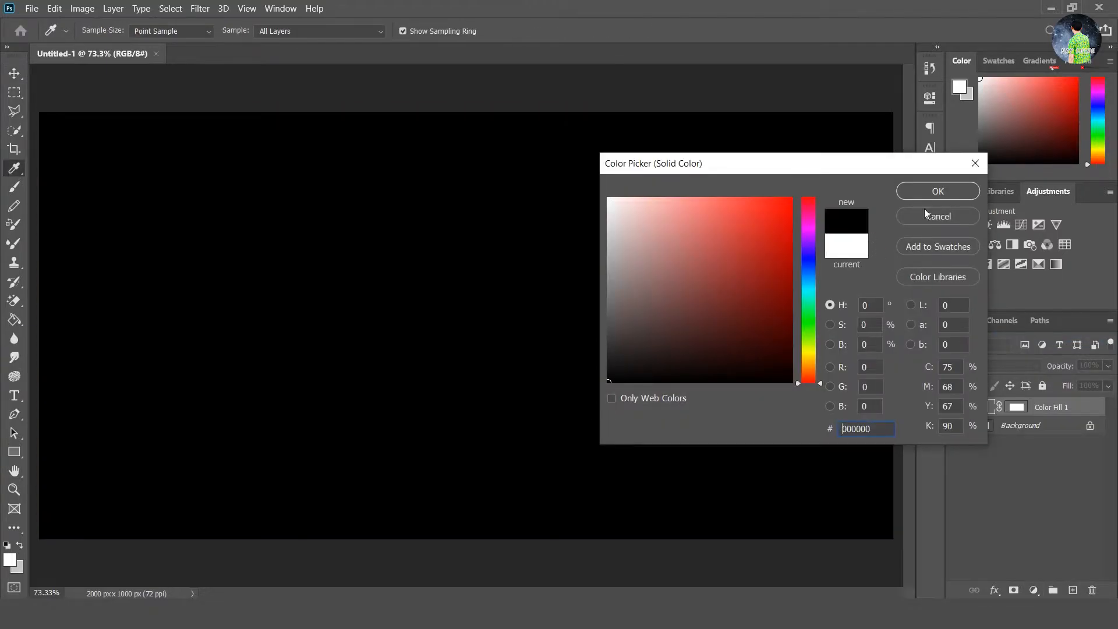
left_click(937, 191)
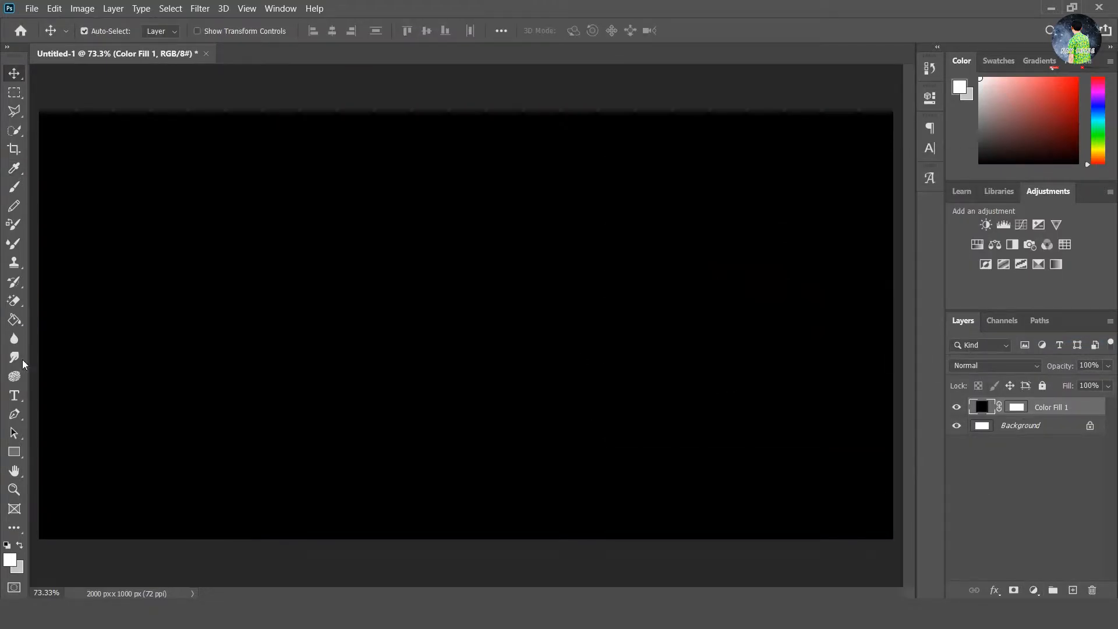
Set up the Type tool with Times New Roman Bold at 72 pt and white (ffffff) text colour
left_click(14, 396)
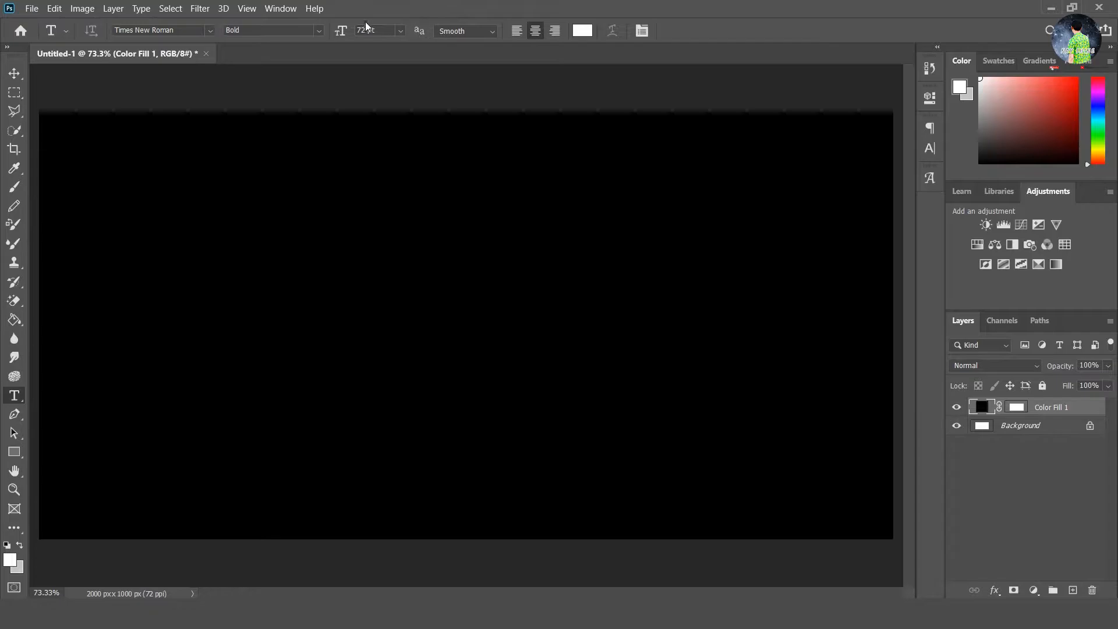
left_click(133, 32)
left_click(300, 31)
left_click(319, 30)
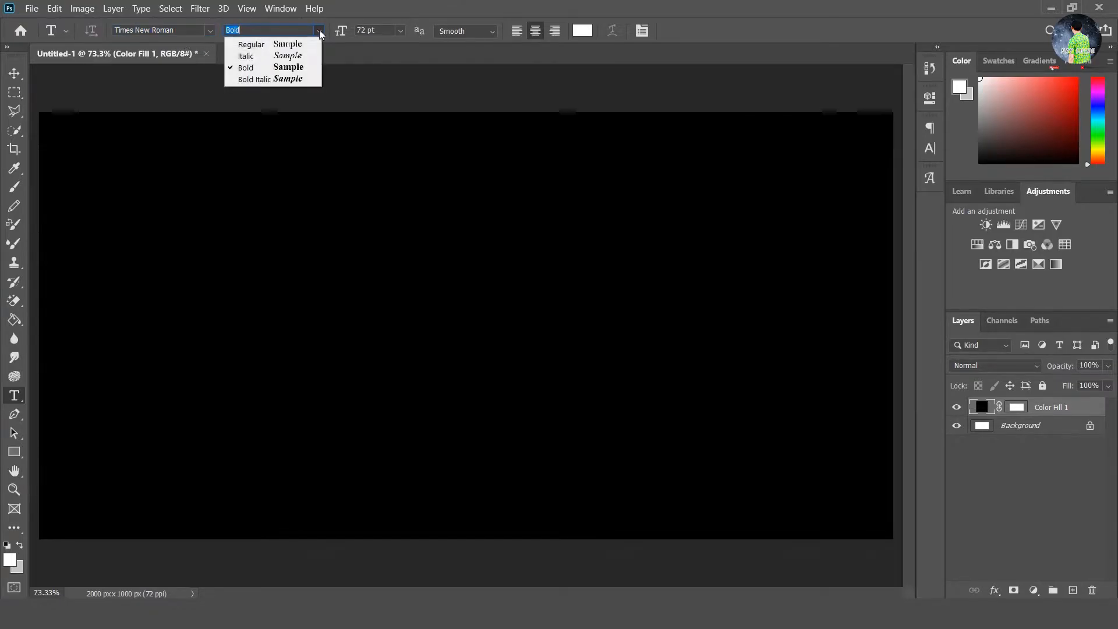
left_click(270, 70)
left_click(582, 30)
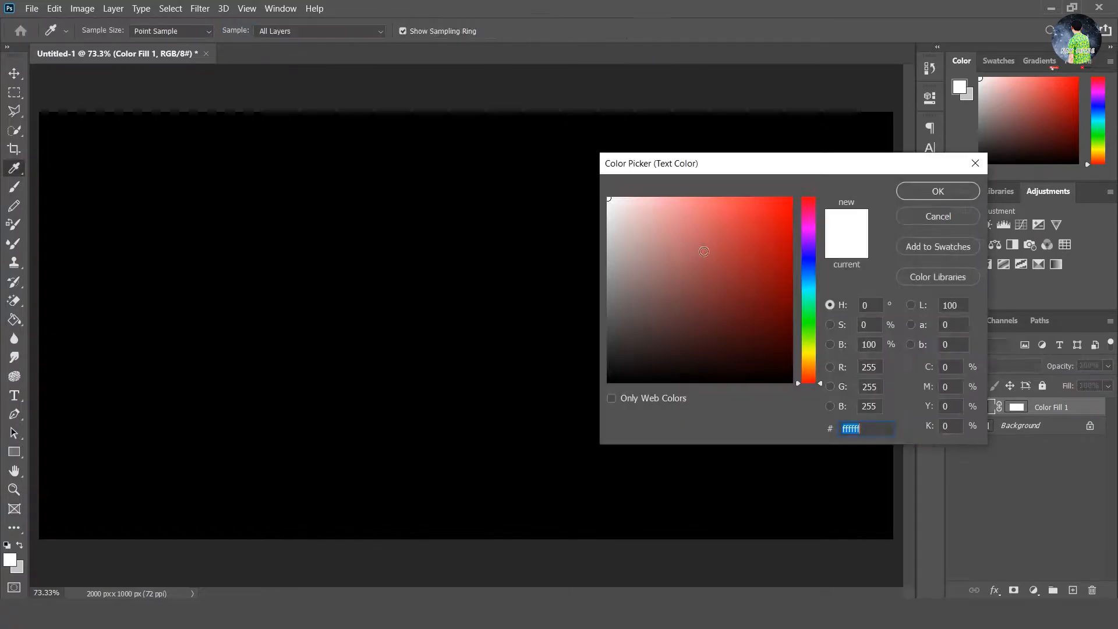
left_click(955, 190)
Add the text "GOLD" on the upper-left part of the black canvas and commit it
left_click(180, 263)
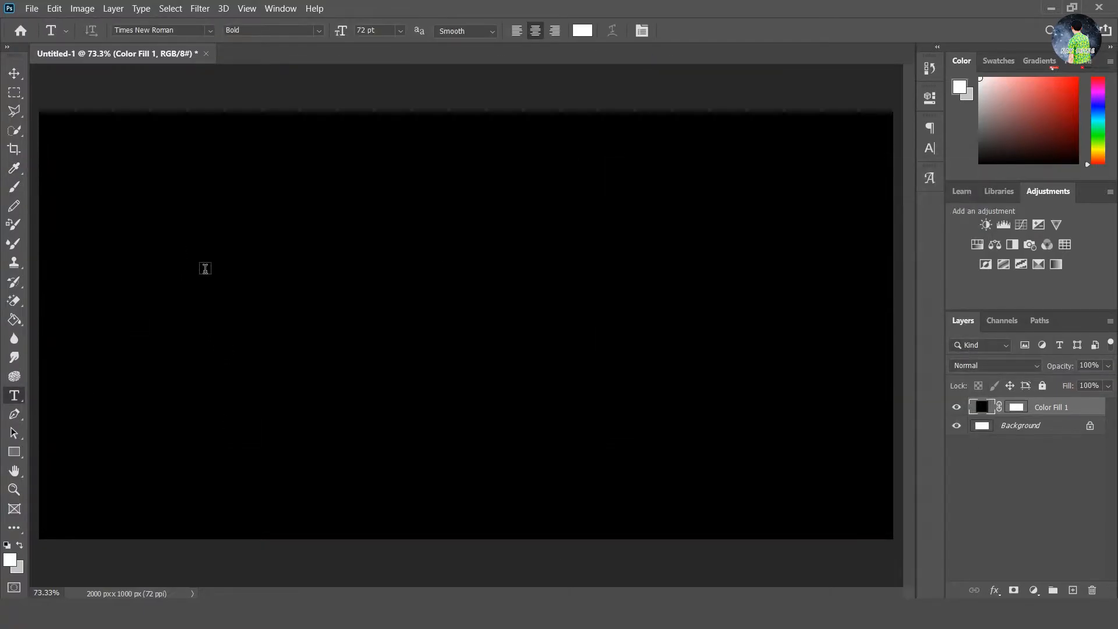
type("G")
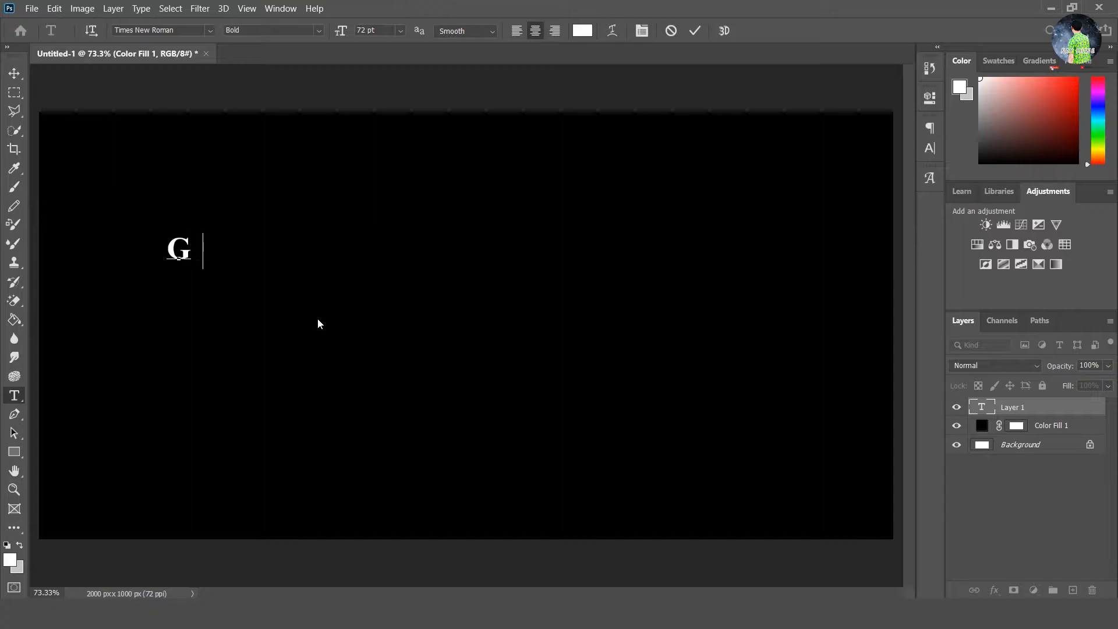
type("OLD")
key("ctrl+a")
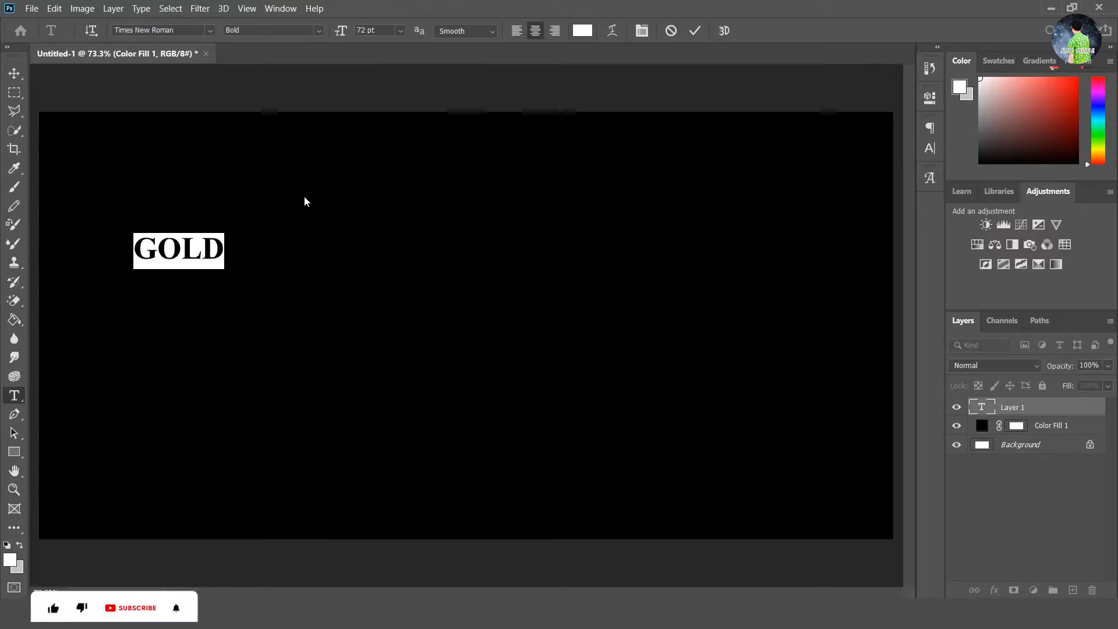
left_click(694, 32)
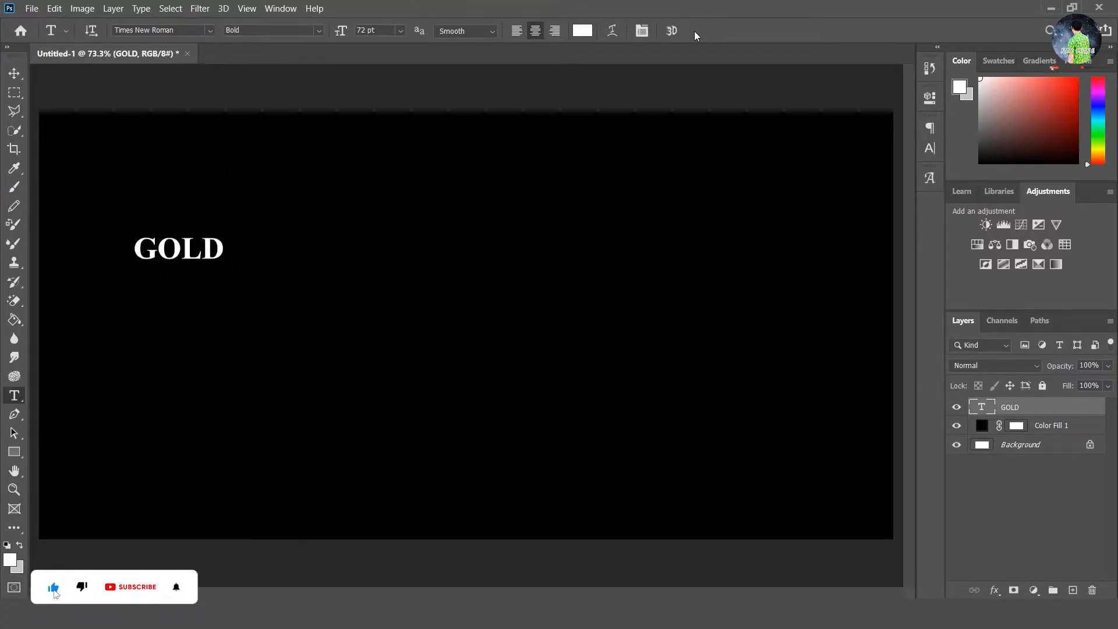
Scale the GOLD text up to about 814% with Free Transform and position it in the middle of the canvas
key("v")
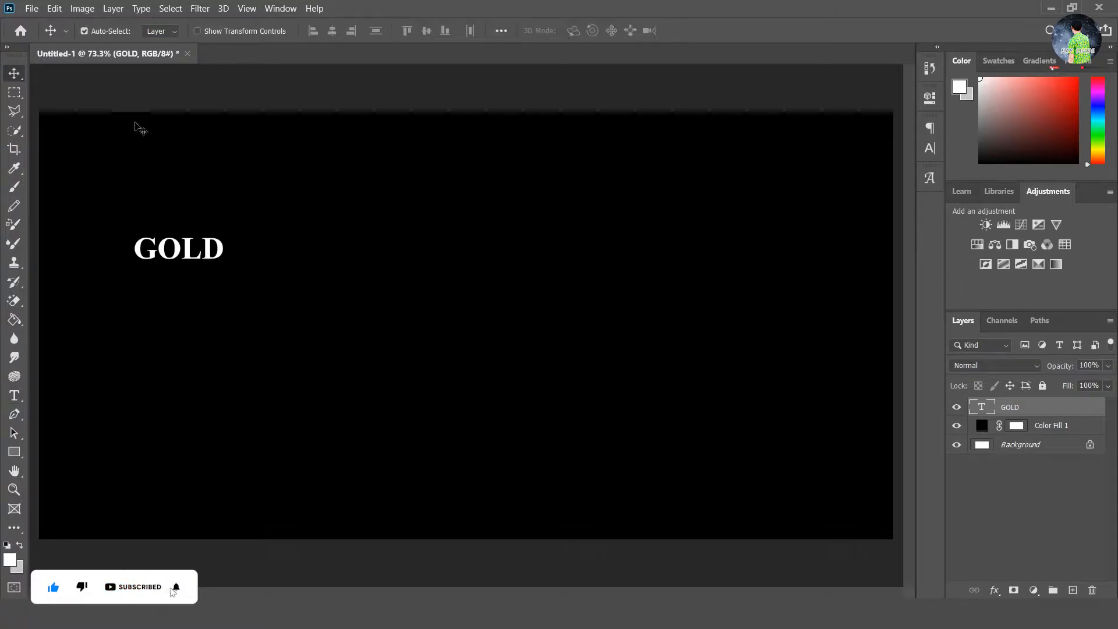
key("ctrl+t")
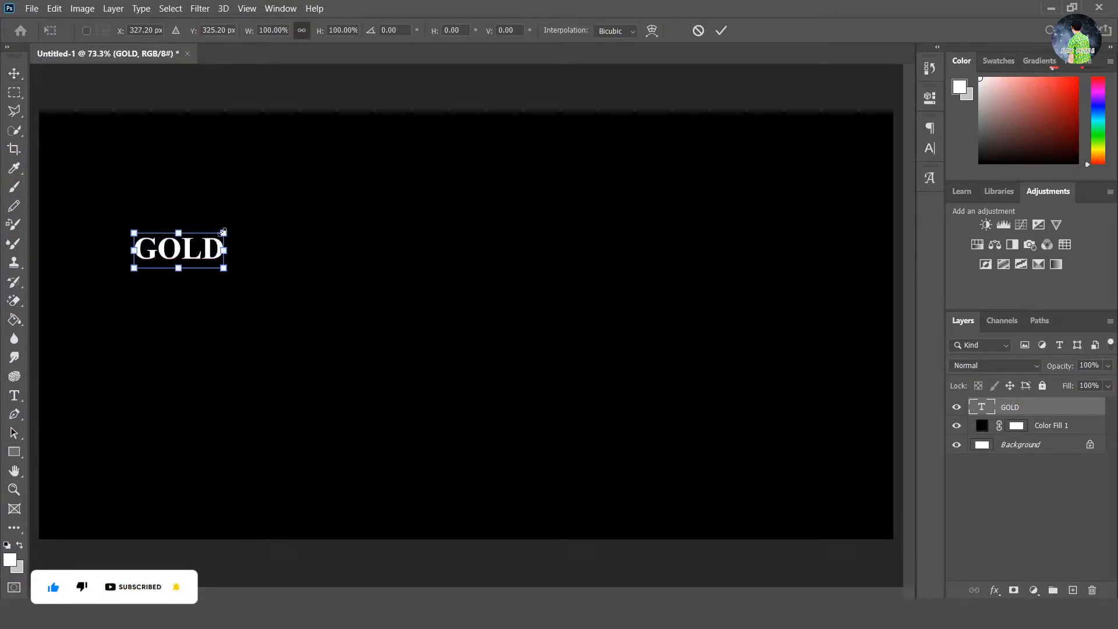
left_click_drag(224, 233, 611, 93)
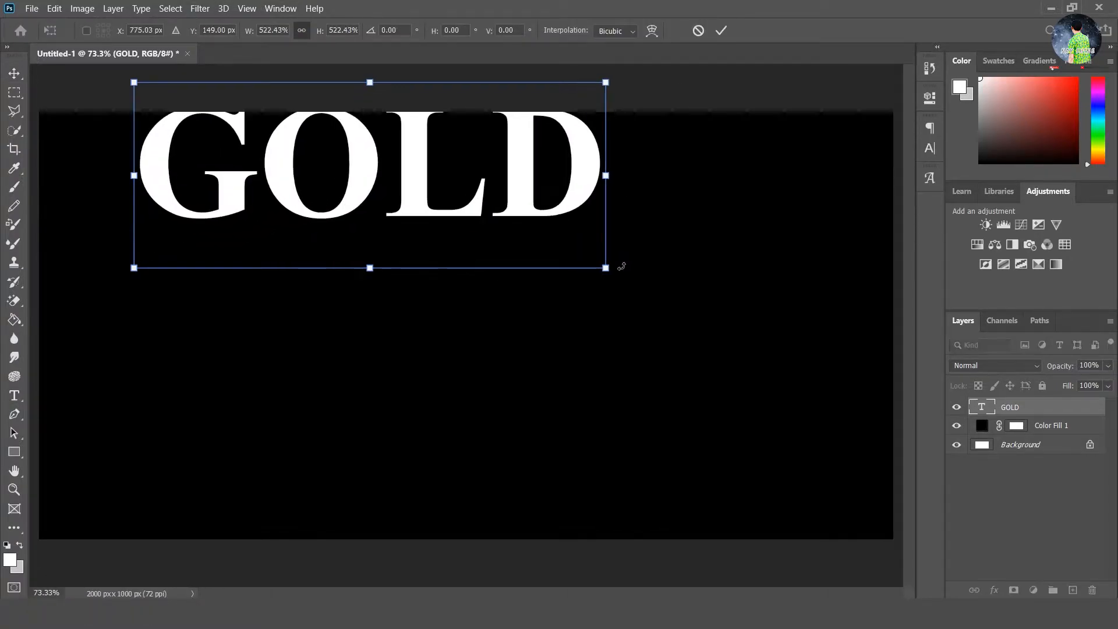
left_click_drag(659, 307, 866, 403)
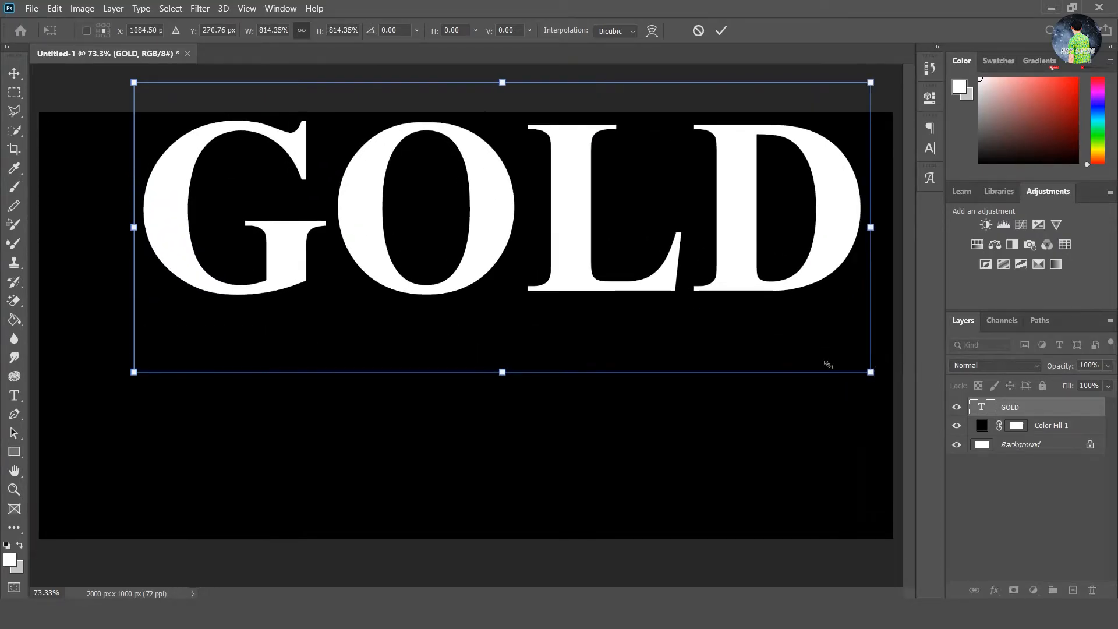
left_click_drag(749, 213, 688, 317)
key("Return")
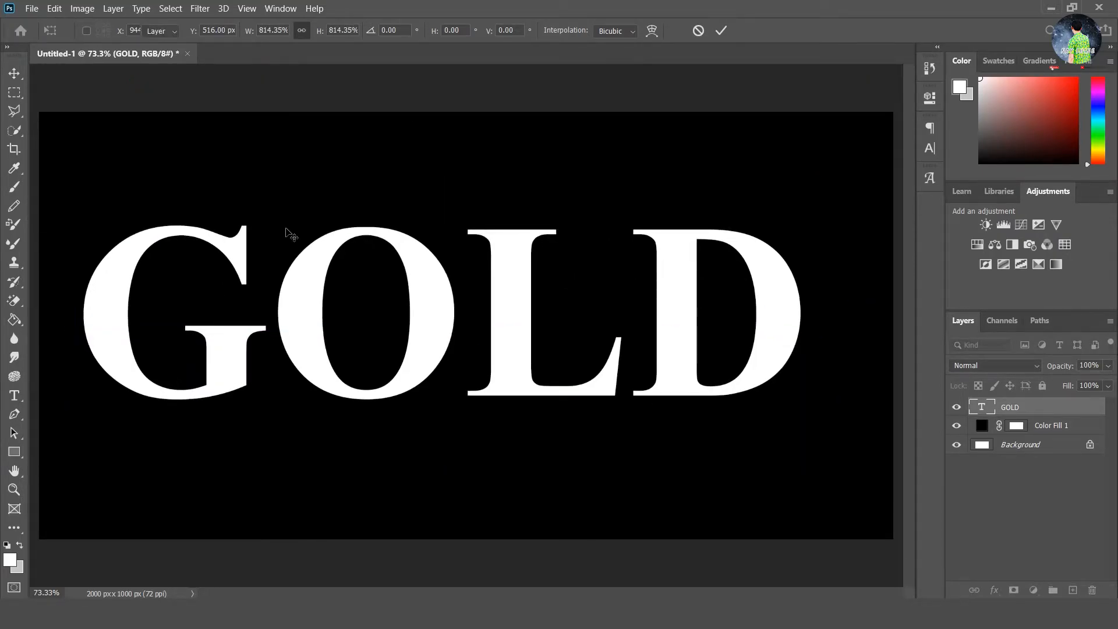
left_click_drag(430, 292, 446, 305)
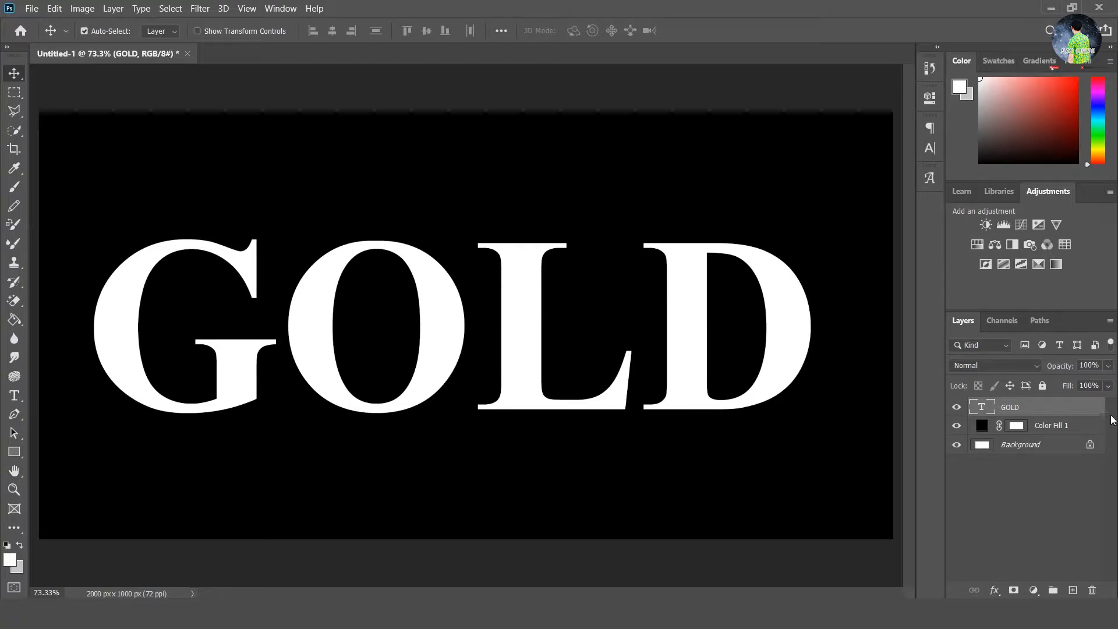
Add a Bevel & Emboss layer style to the GOLD text layer with the Chisel Hard technique
right_click(1048, 411)
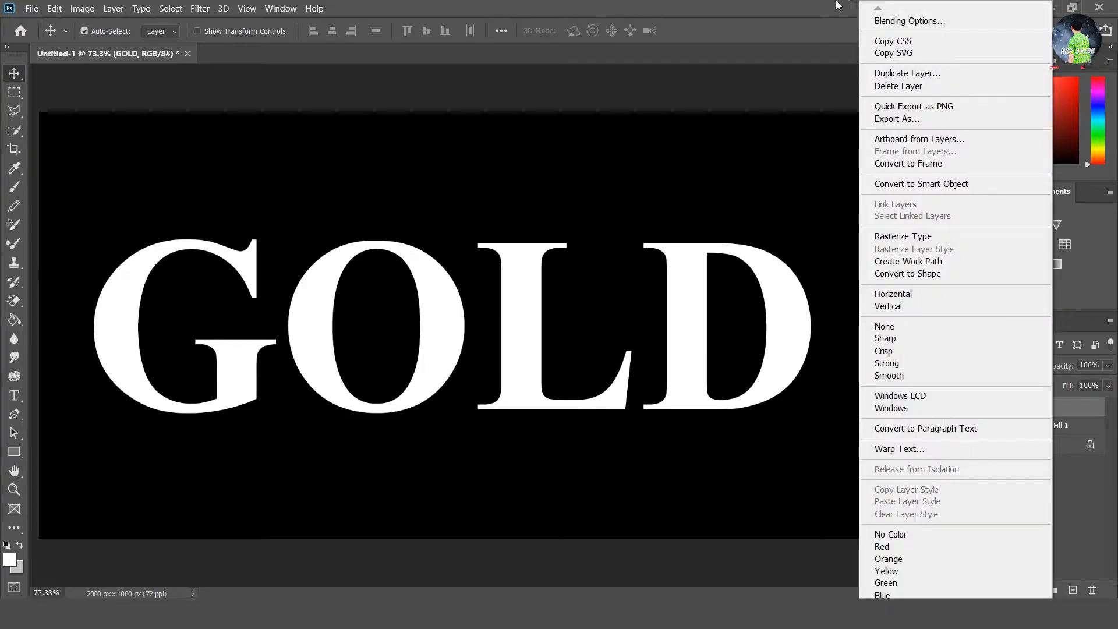
left_click(907, 22)
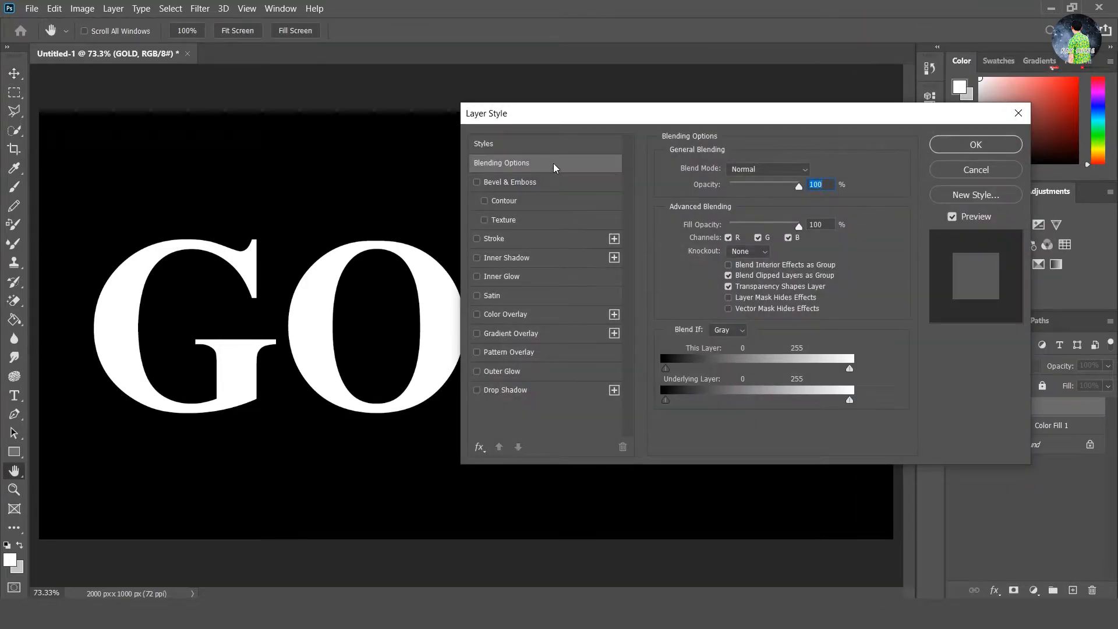
left_click(499, 182)
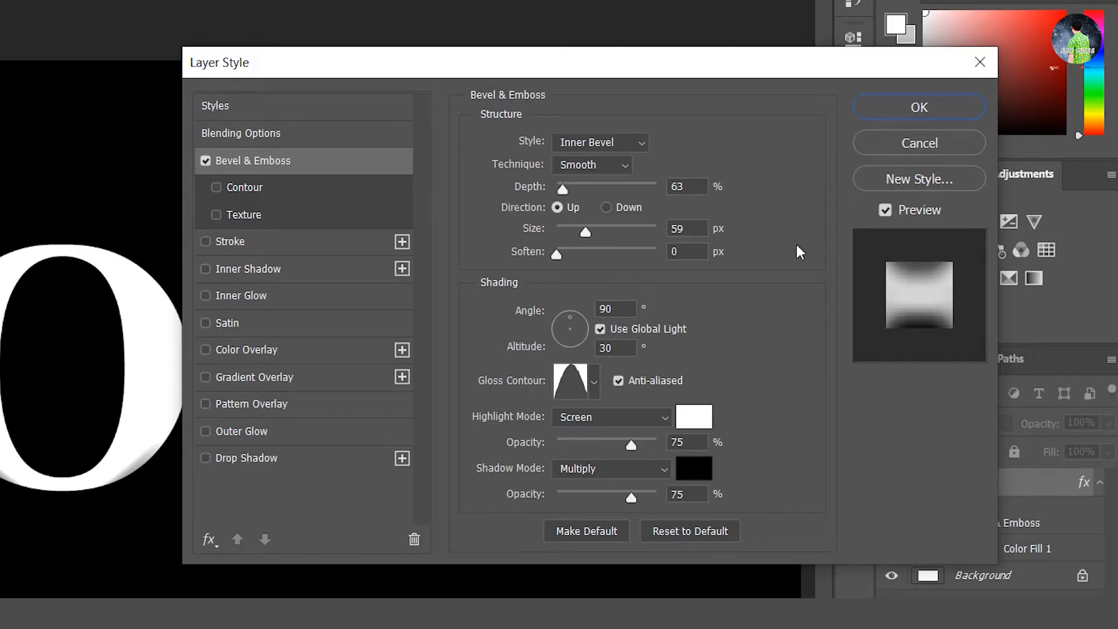
left_click(598, 160)
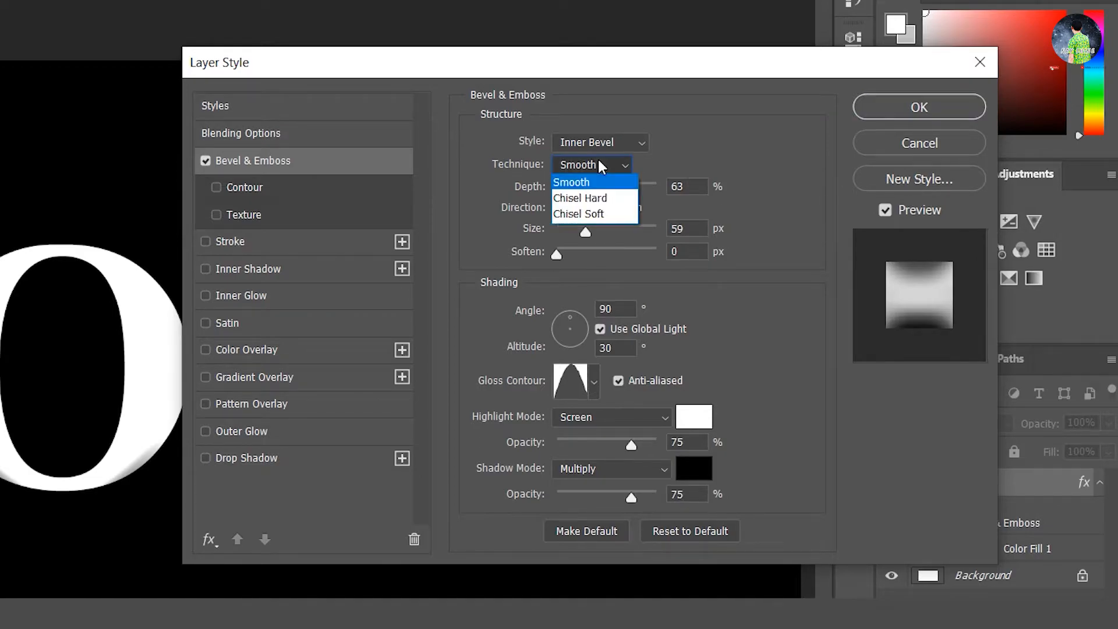
left_click(603, 201)
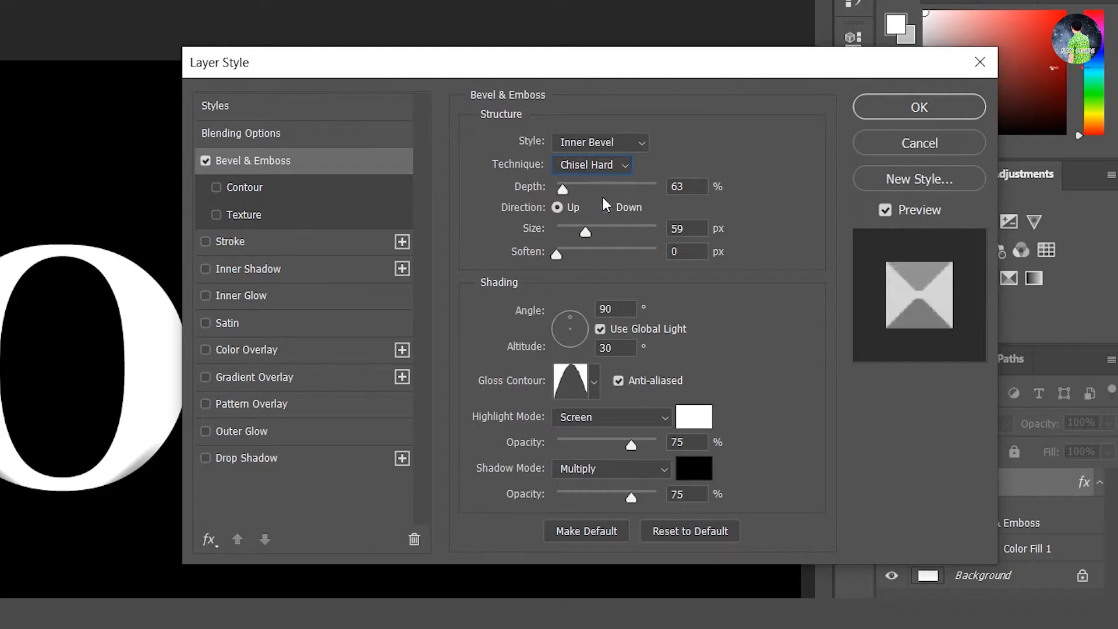
Set the bevel structure to a depth of 300%, a size of 20 px and a soften of 0 px
left_click_drag(587, 67, 685, 60)
key("Tab")
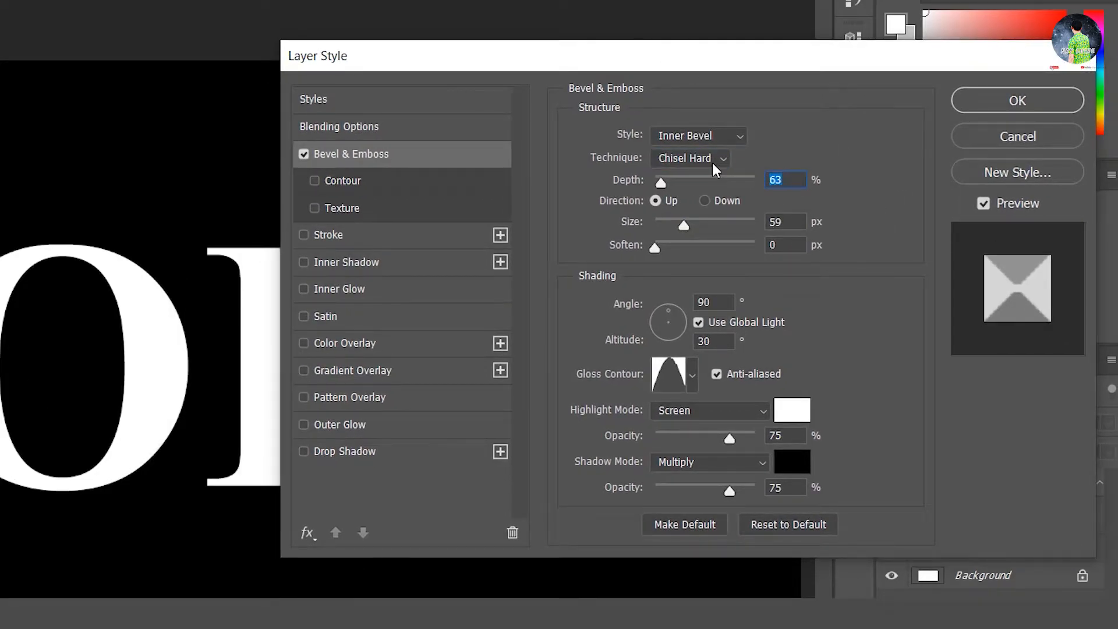
type("300")
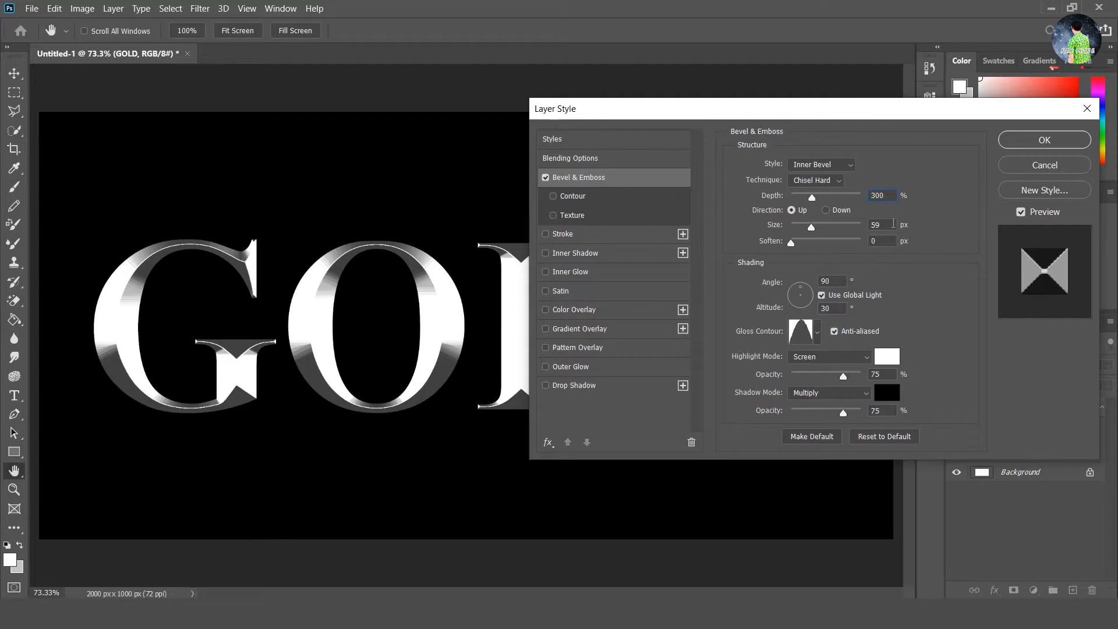
double_click(893, 223)
type("20")
key("Tab")
type("0")
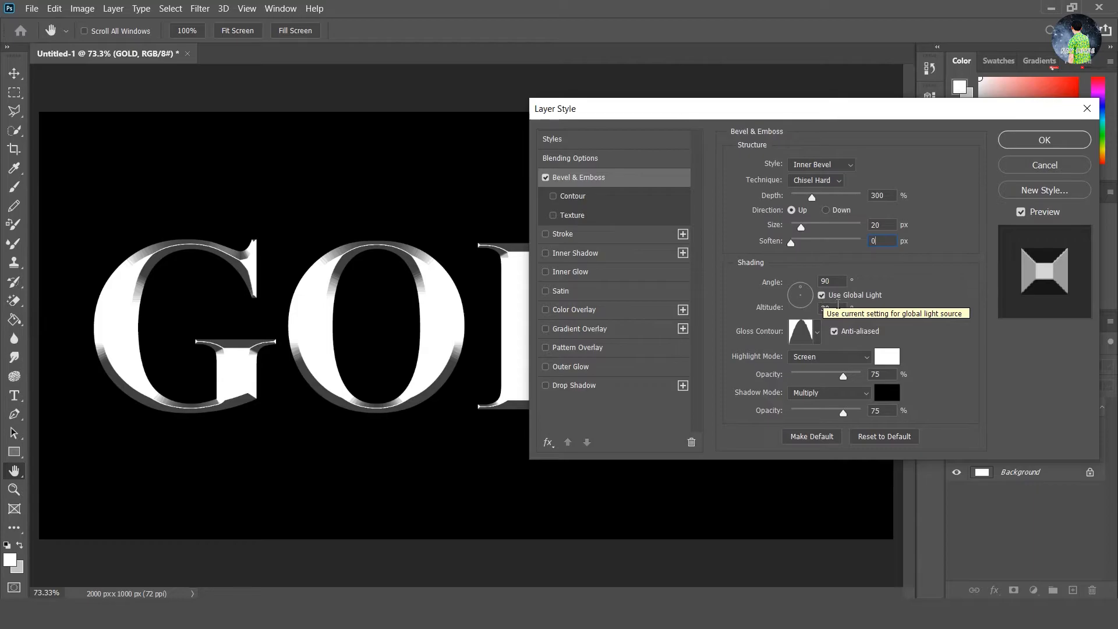
Set the bevel shading altitude to 35° and use the single-peak gloss contour with anti-aliasing off
left_click(820, 308)
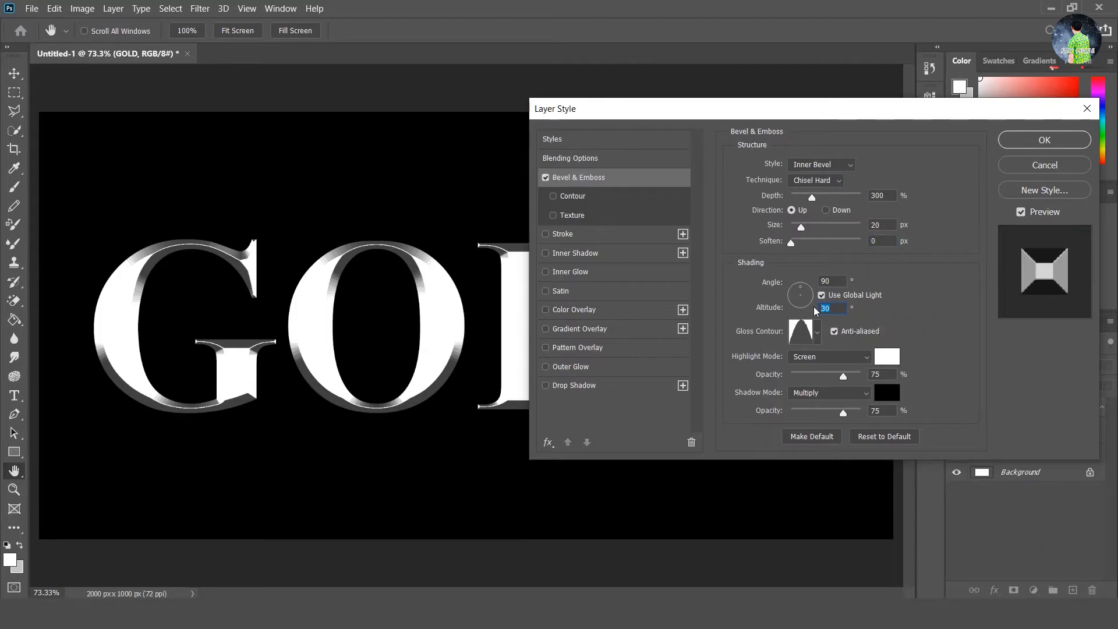
type("35")
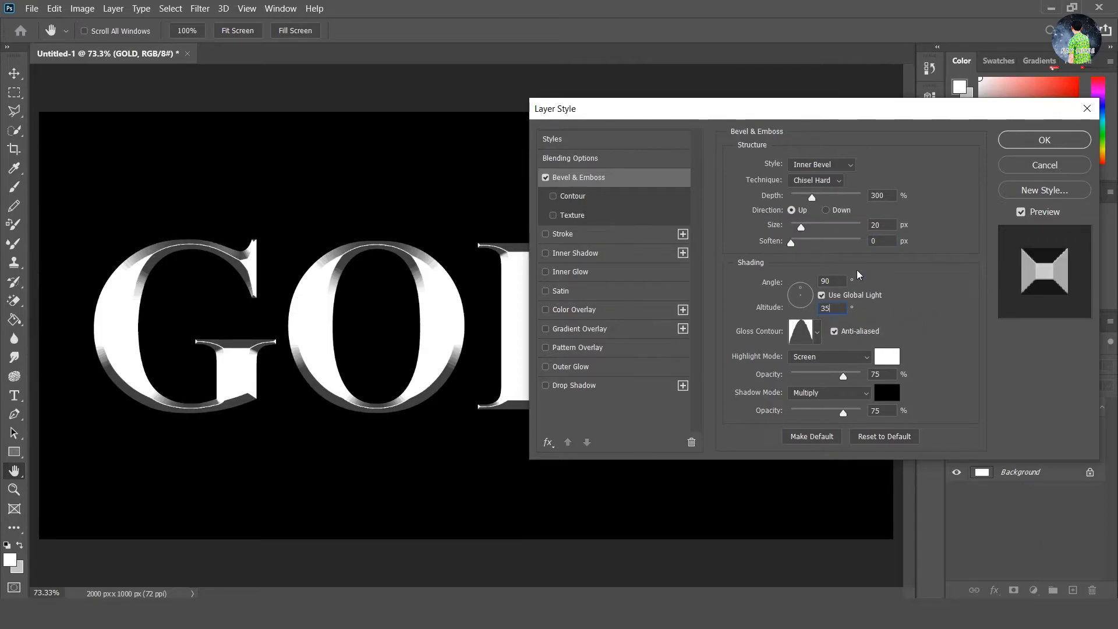
left_click(817, 333)
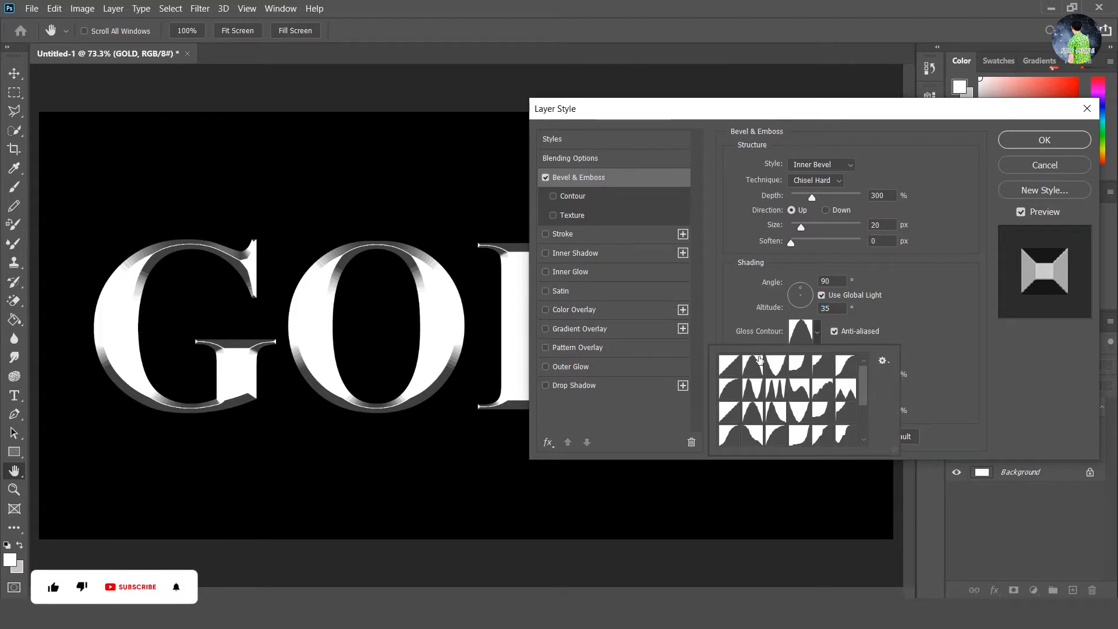
left_click(750, 365)
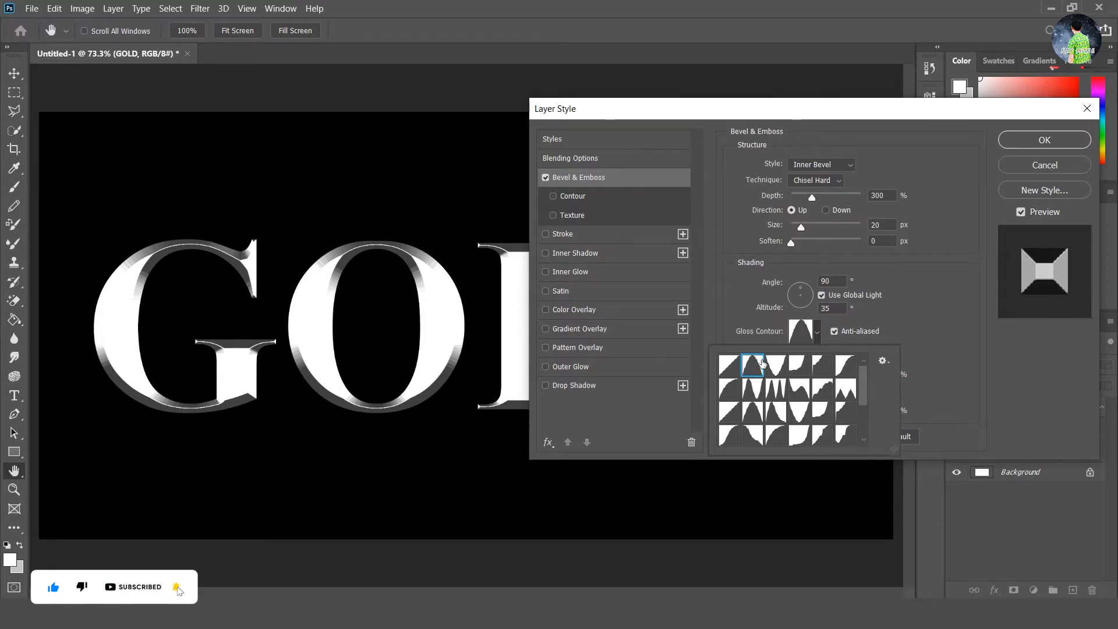
left_click(962, 344)
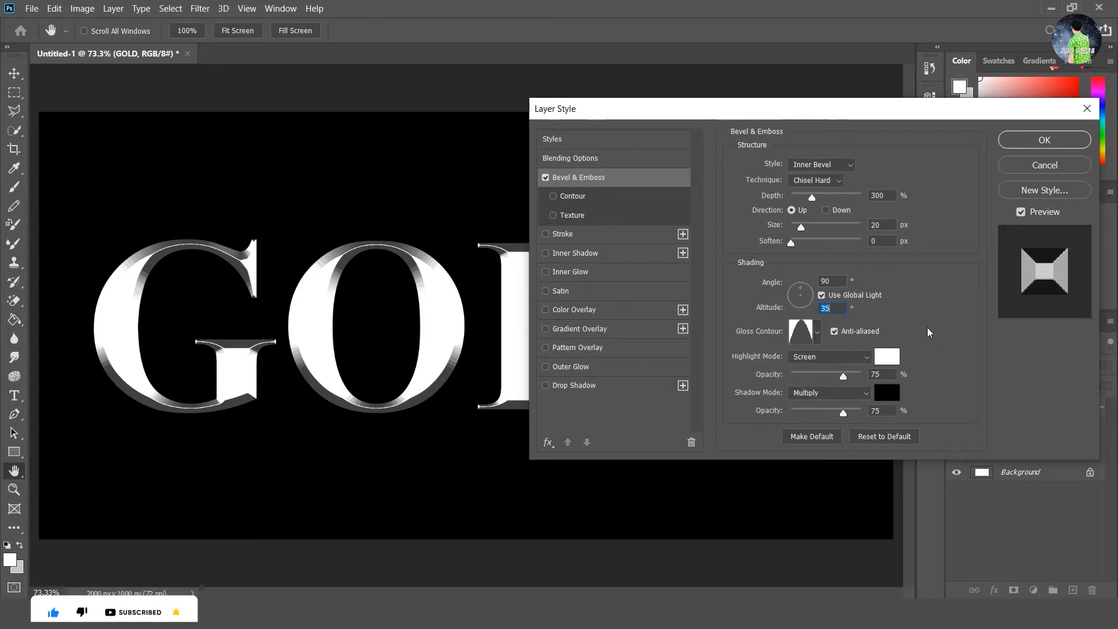
left_click(834, 332)
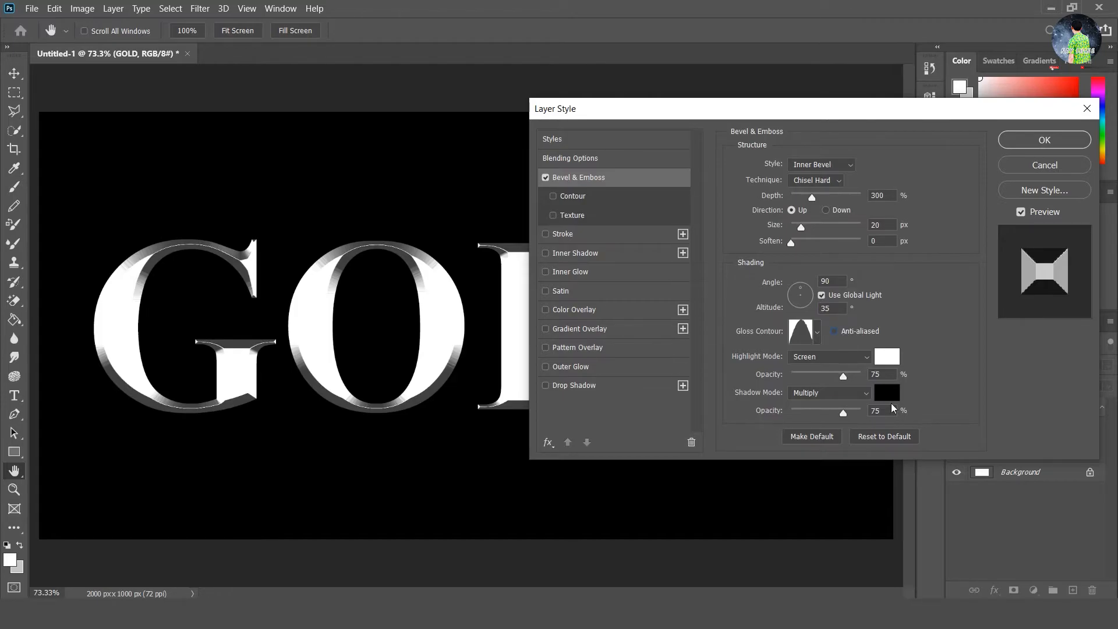
Change the bevel's highlight mode to Linear Dodge (Add) with an opacity of 64%
left_click(864, 358)
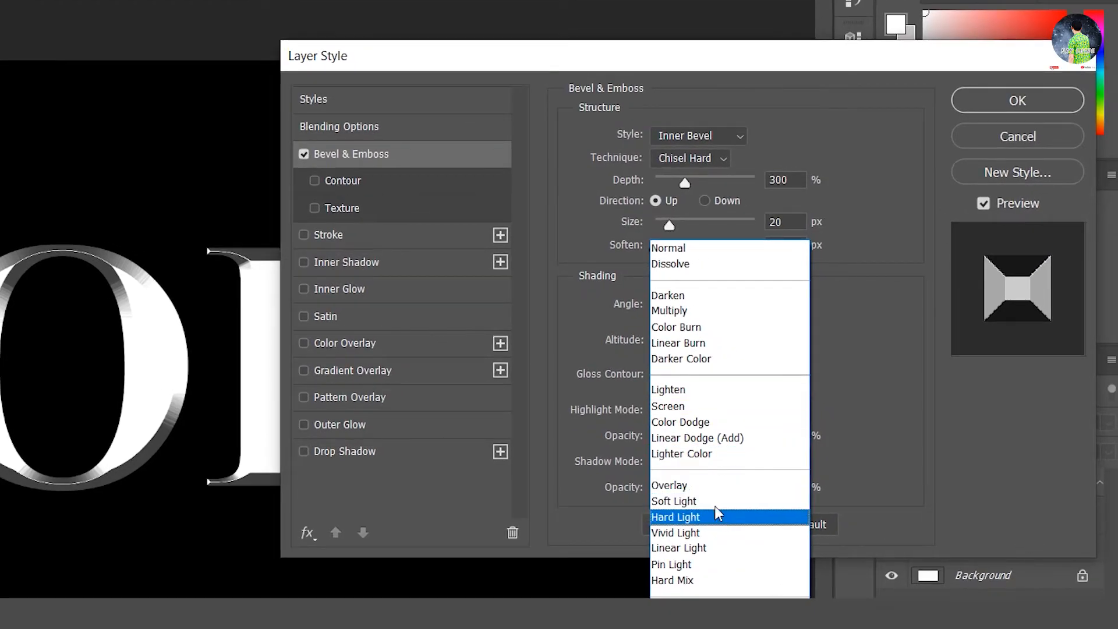
left_click(722, 443)
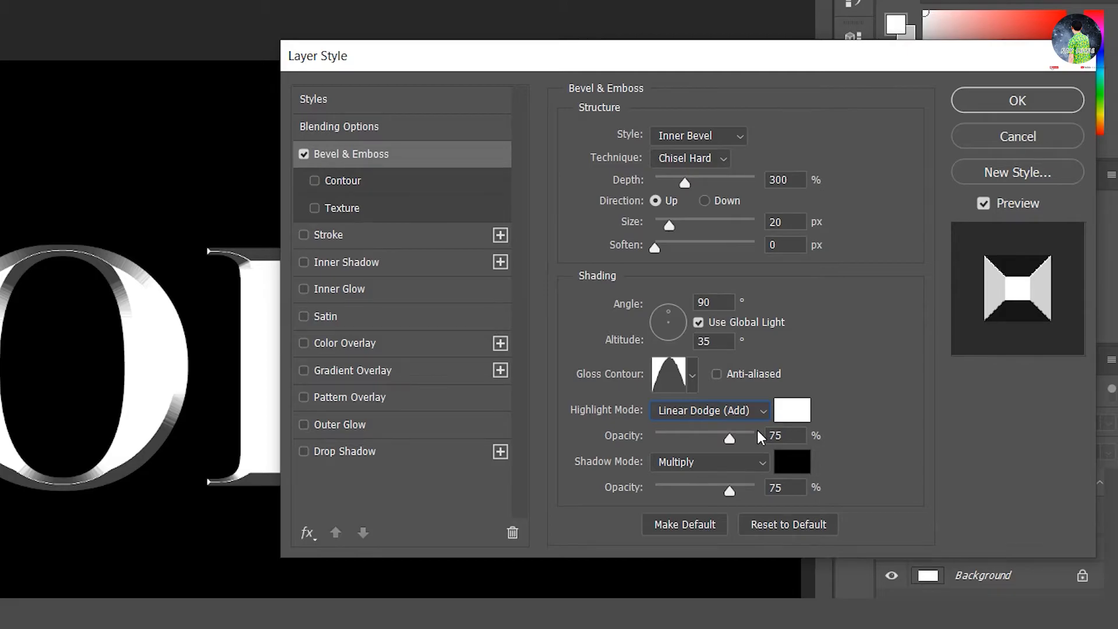
left_click(796, 438)
left_click_drag(729, 438, 718, 439)
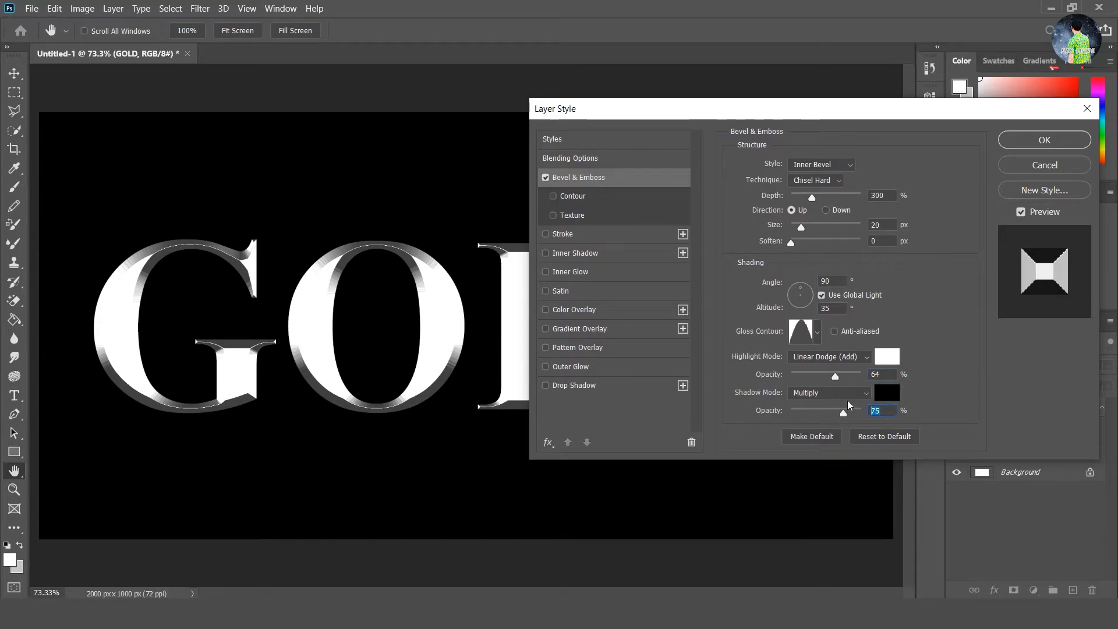
Set the bevel's shadow opacity to 60% and add an Inner Shadow with an opacity of 40%
type("60")
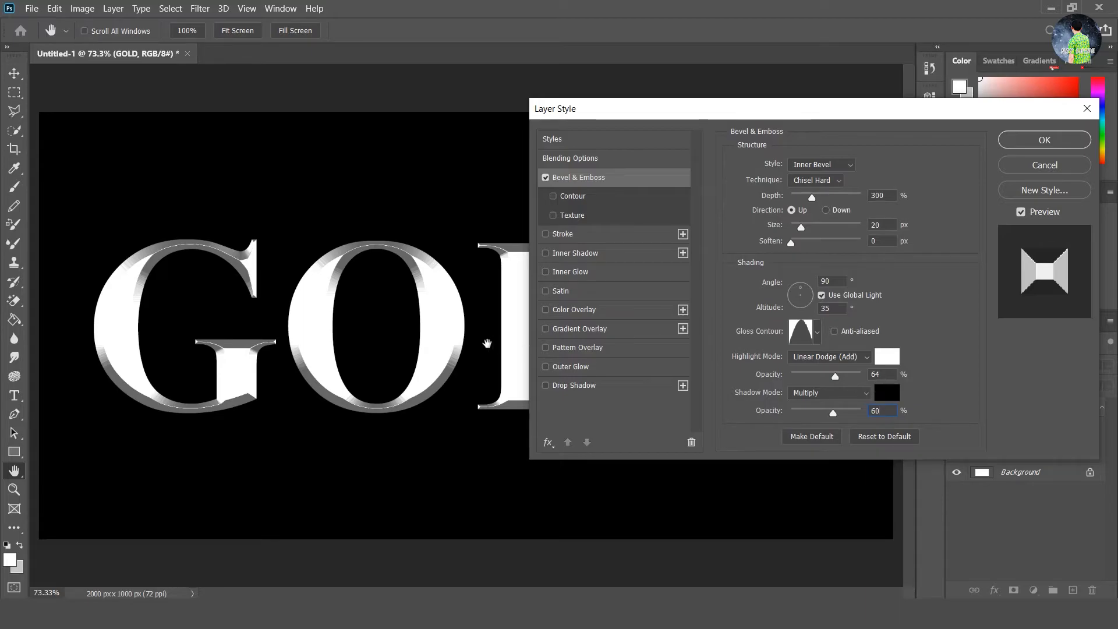
left_click(565, 255)
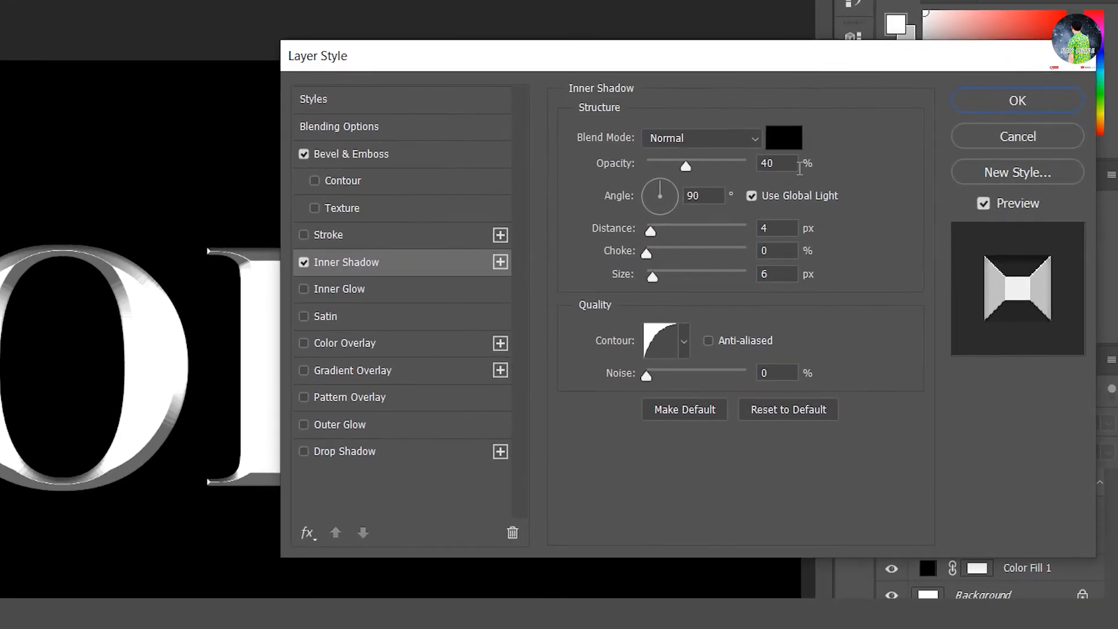
left_click_drag(790, 163, 687, 151)
type("40")
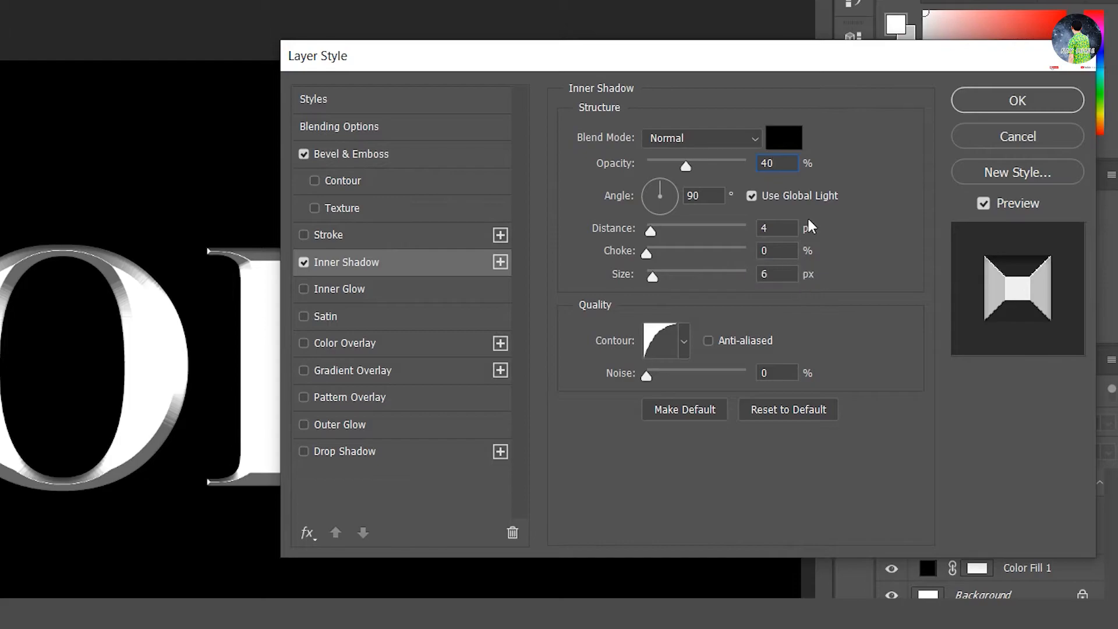
Give the inner shadow a distance of 6 px, a size of 8 px and the half-round contour
left_click(791, 225)
type("6")
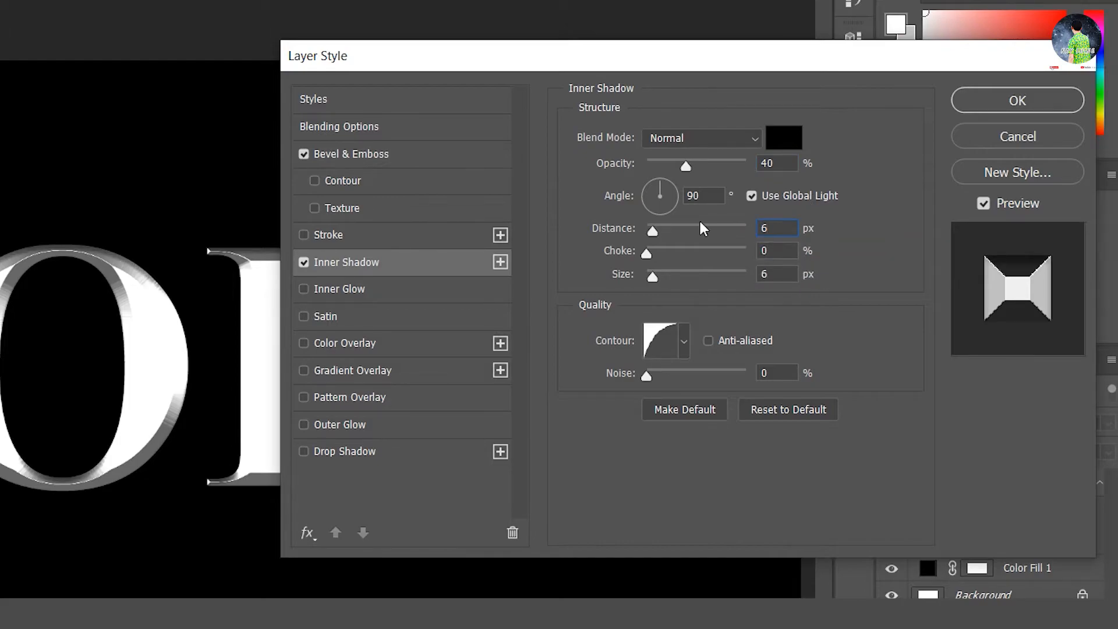
left_click(784, 281)
type("8")
left_click(684, 344)
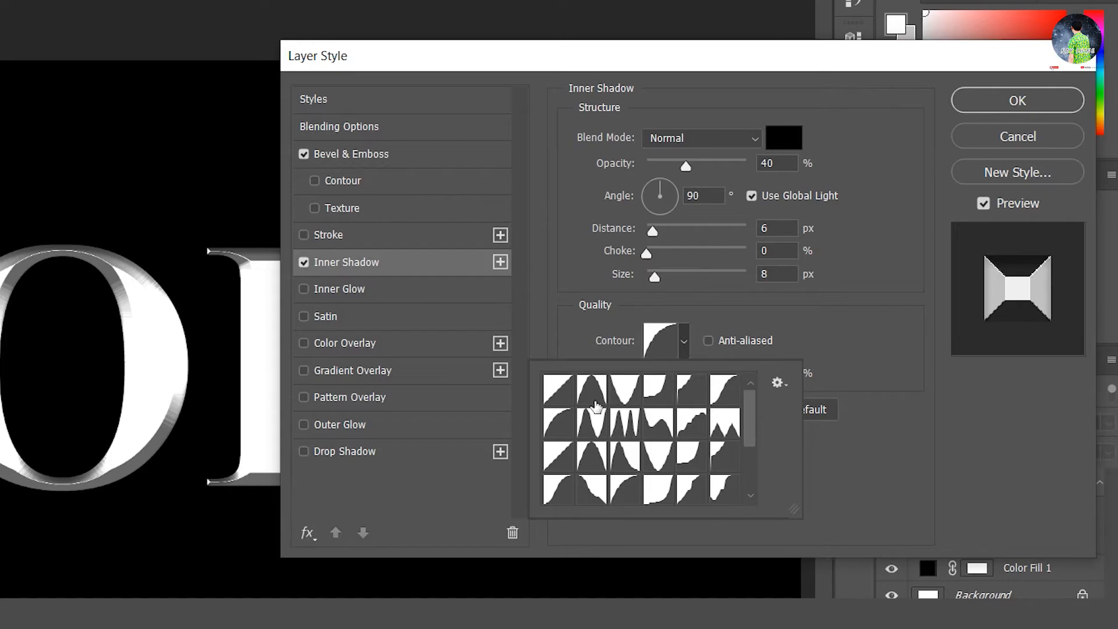
left_click(560, 425)
left_click(876, 371)
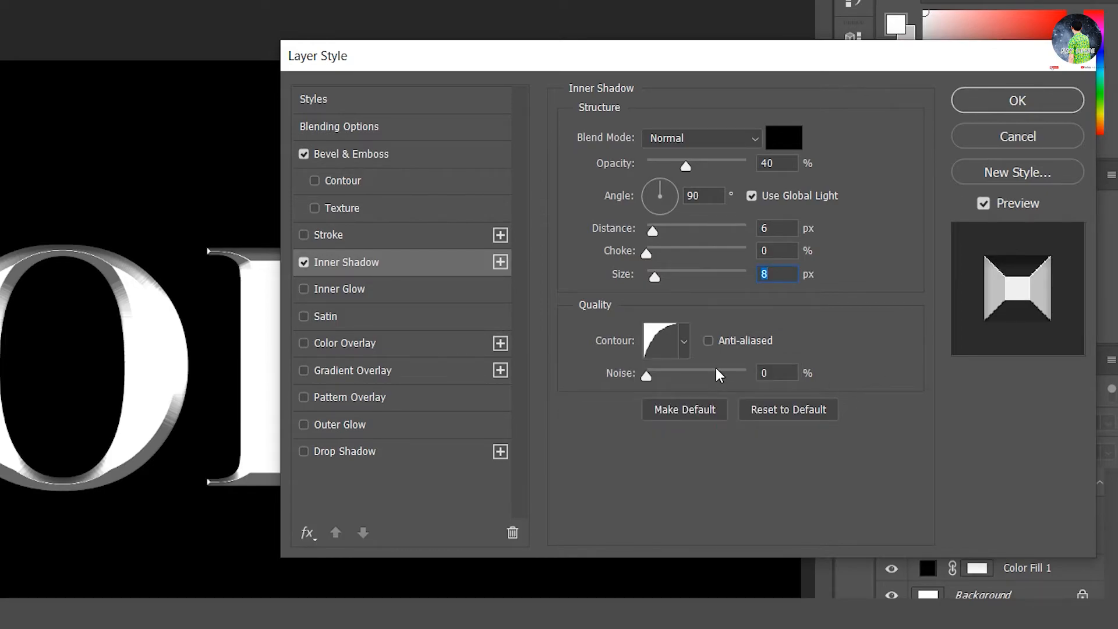
Add a Color Overlay to the GOLD text using the orange color ff9c00
left_click(379, 344)
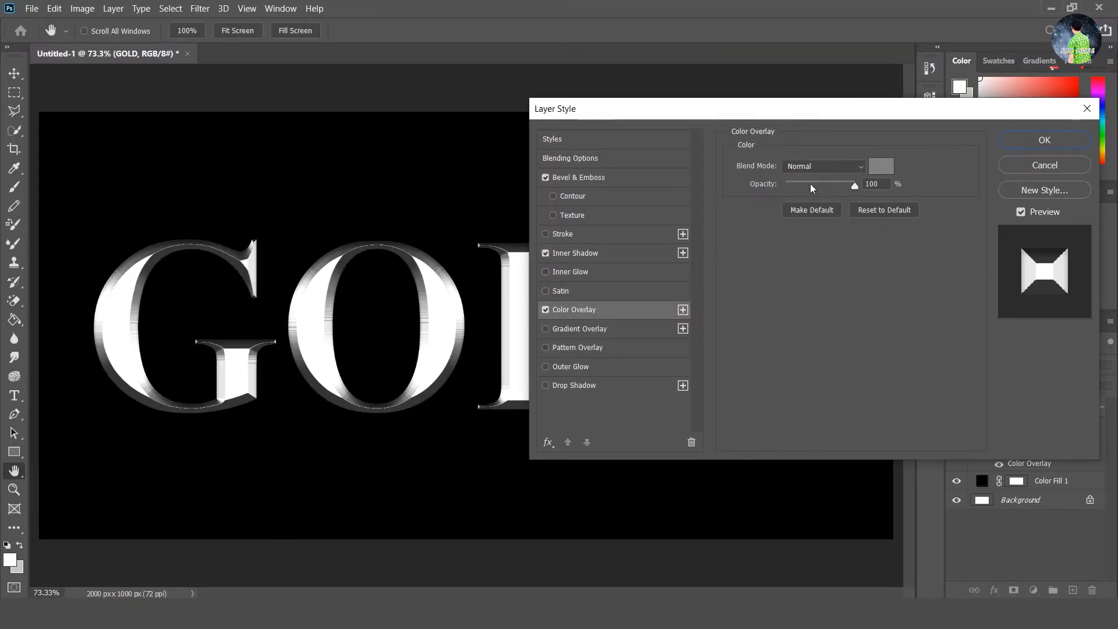
left_click(882, 167)
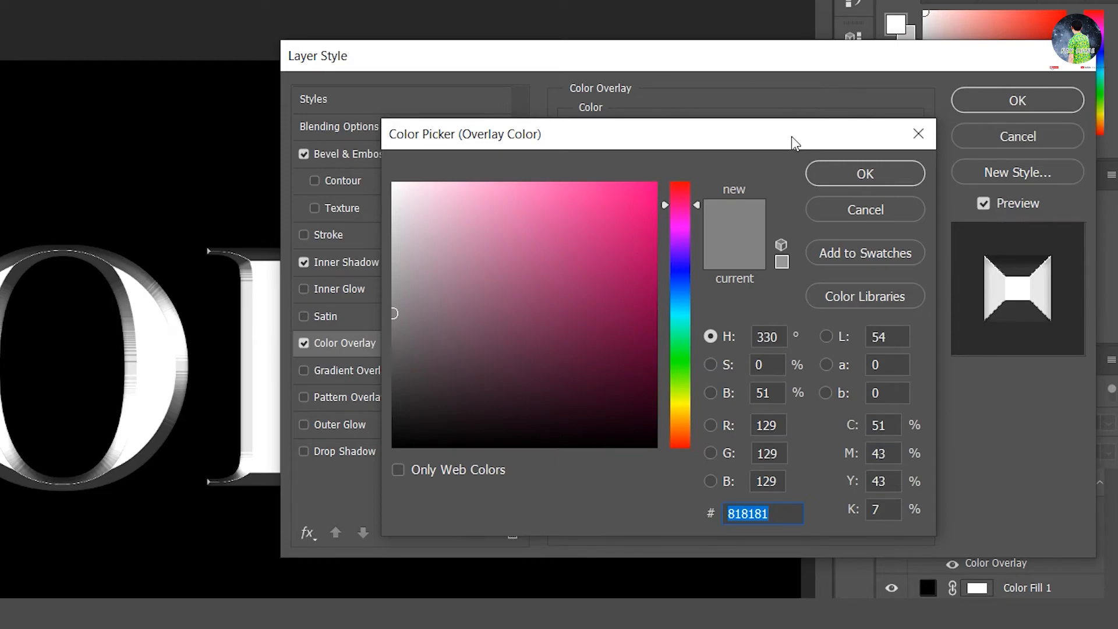
left_click_drag(768, 134, 780, 113)
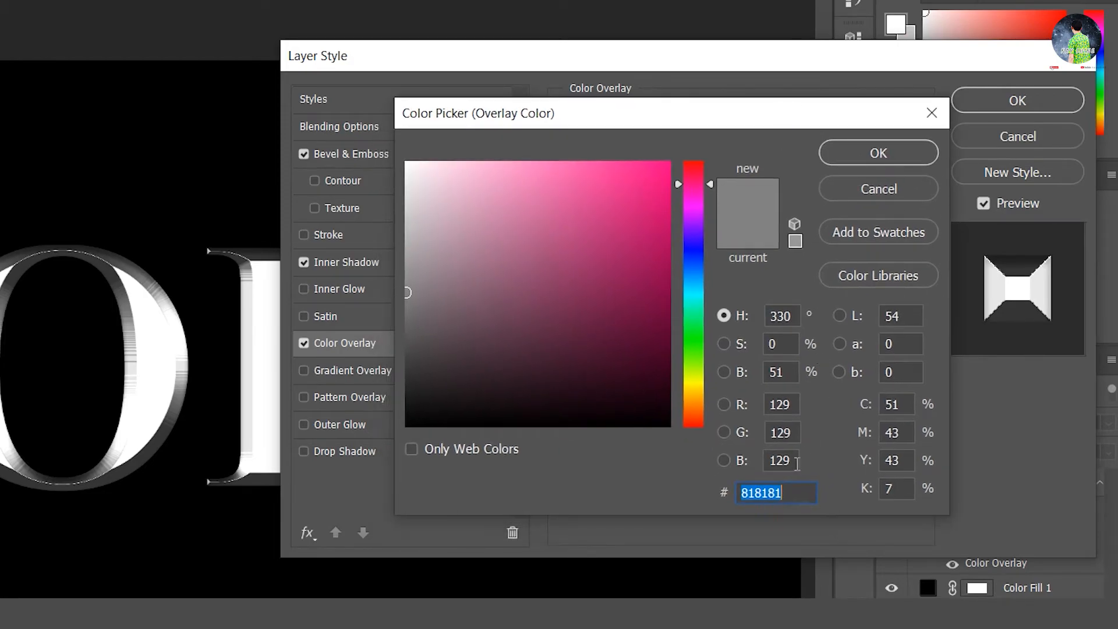
type("ff")
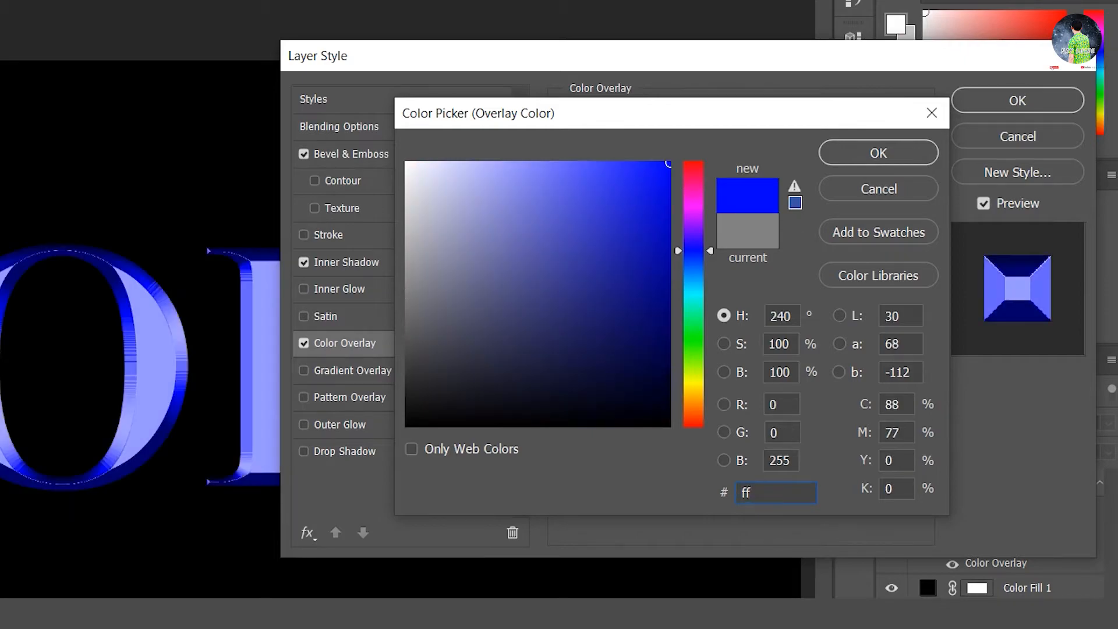
type("9c00")
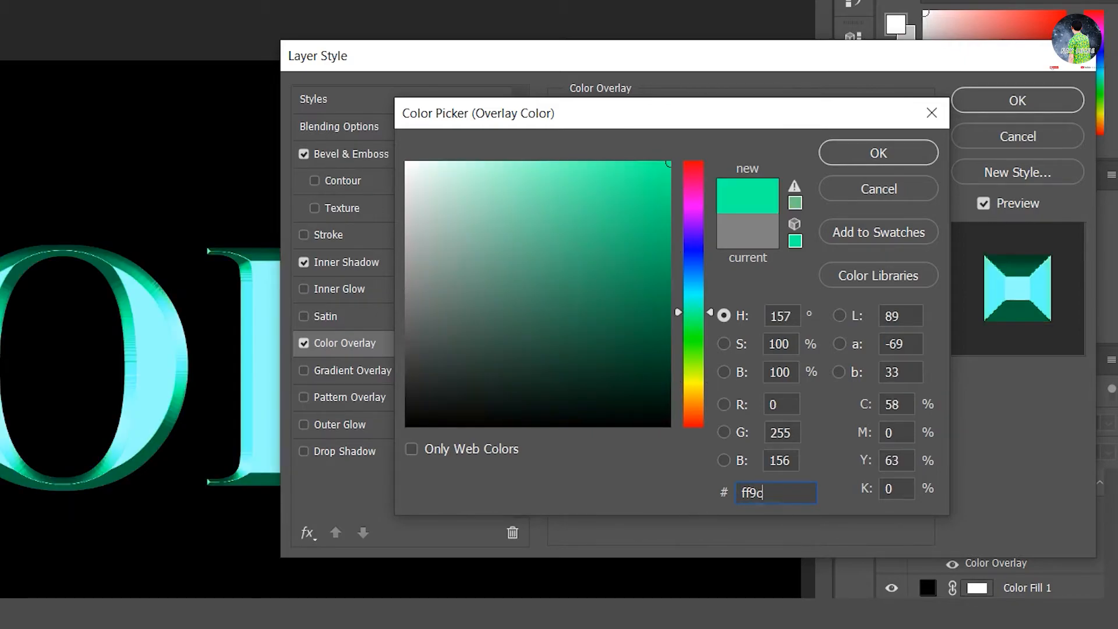
left_click(877, 156)
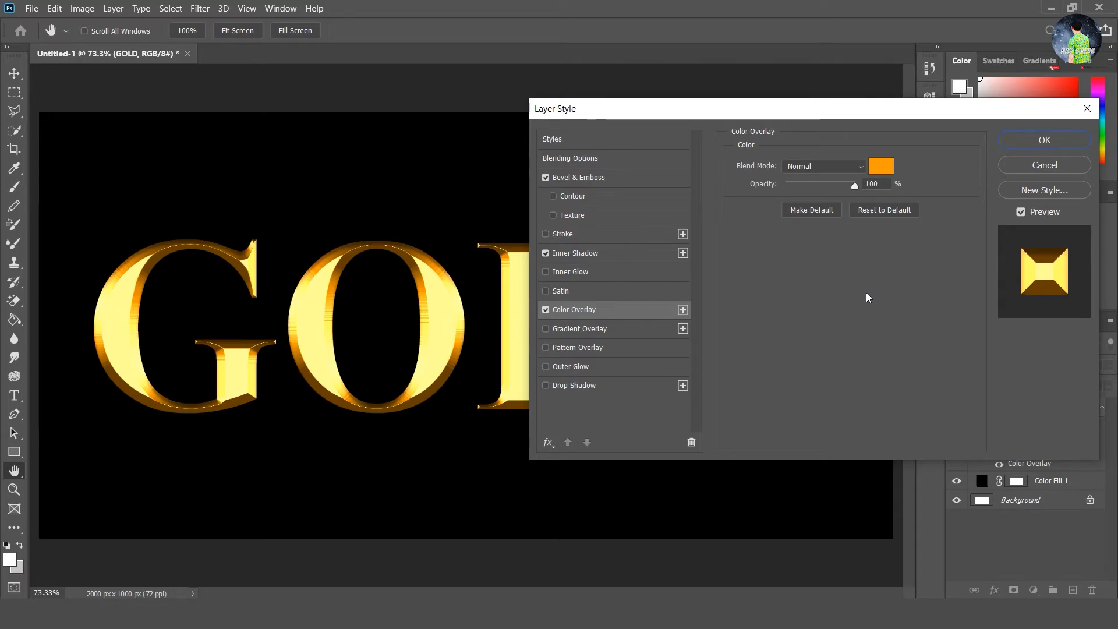
Add a Drop Shadow to the GOLD text with an opacity of 80% and a distance of 0 px
left_click(576, 385)
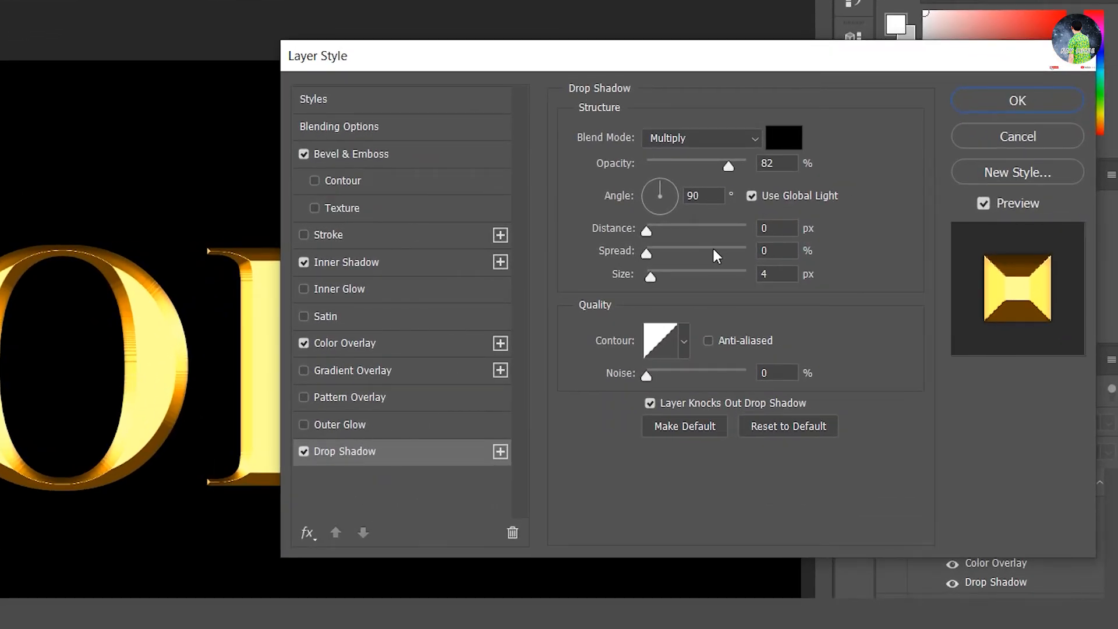
left_click_drag(787, 162, 736, 169)
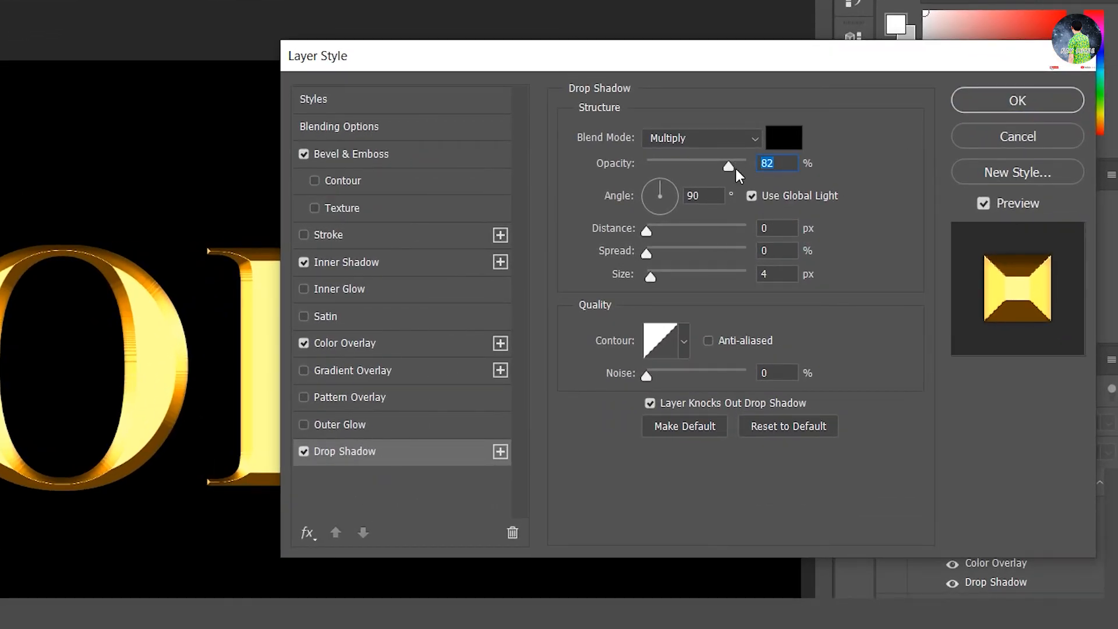
type("80")
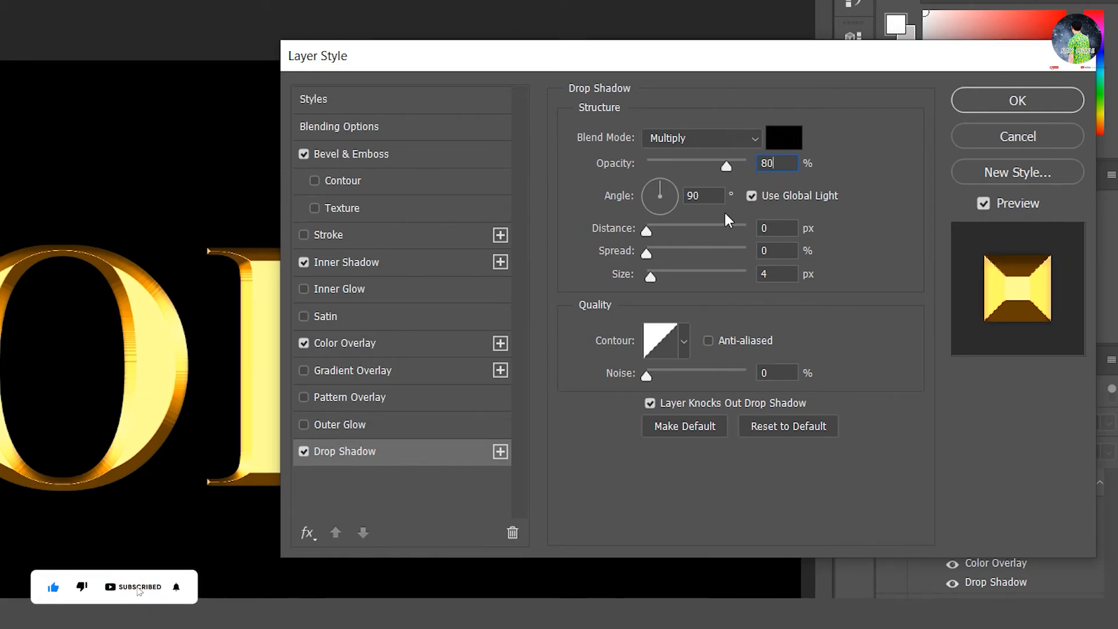
left_click(778, 228)
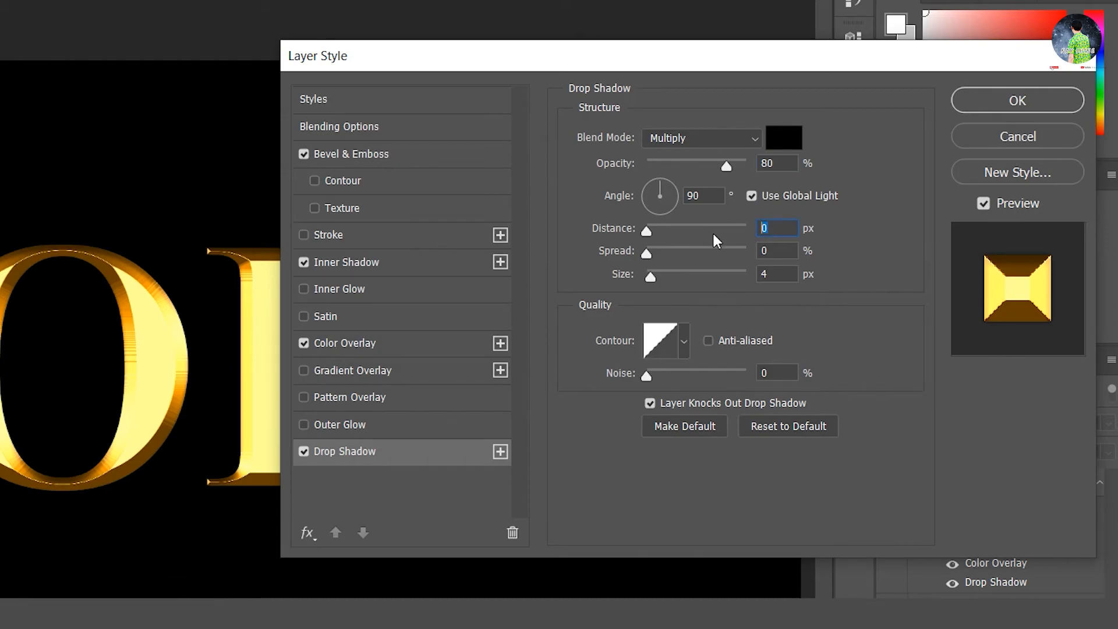
type("0")
Set the drop shadow's size to 28 px and apply the layer styles to the text
left_click(785, 276)
type("1")
type("8")
key("BackSpace")
key("BackSpace")
type("28")
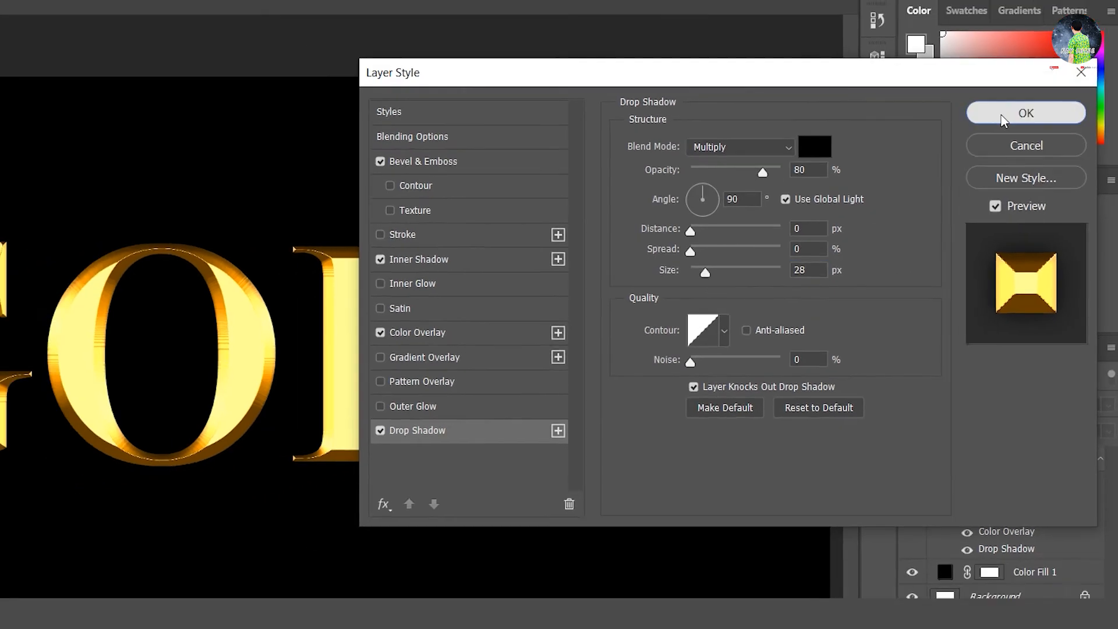
left_click(1018, 101)
Examine the finished gold effect on the GOLD text from close up and at a distance
scroll(442, 286, "down", 4)
scroll(458, 283, "up", 4)
scroll(460, 284, "down", 3)
scroll(460, 284, "up", 6)
scroll(460, 284, "up", 1)
scroll(481, 279, "down", 3)
scroll(492, 277, "up", 1)
scroll(491, 277, "down", 1)
scroll(492, 278, "up", 1)
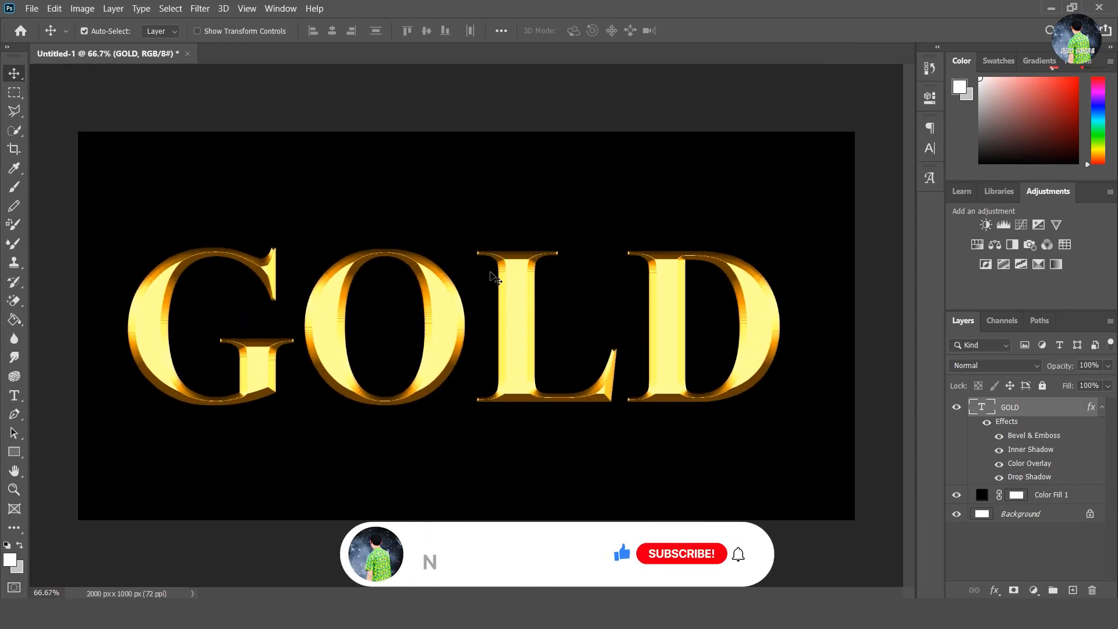
scroll(492, 278, "down", 1)
scroll(492, 277, "up", 1)
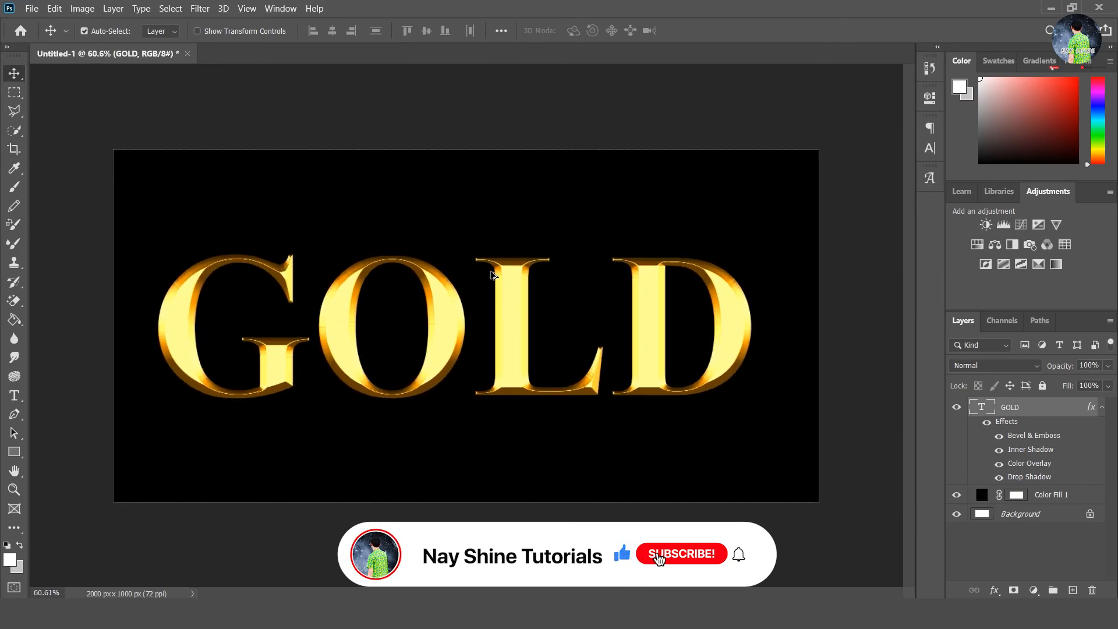
scroll(492, 275, "up", 1)
scroll(492, 277, "down", 1)
scroll(492, 277, "up", 1)
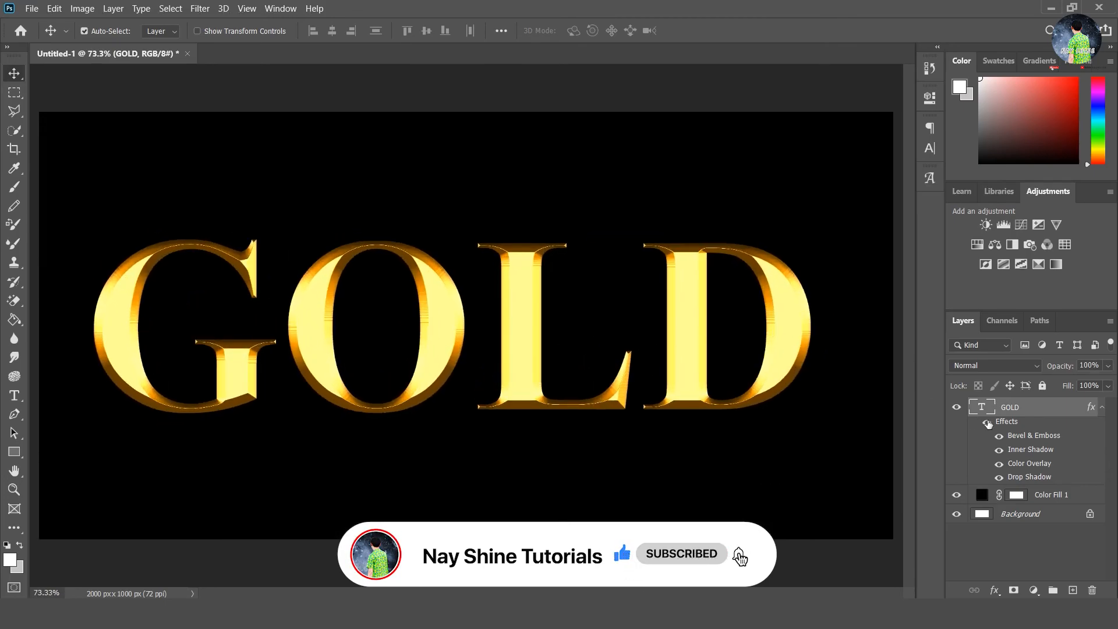
Compare the GOLD text with all of its layer effects hidden and shown again
left_click(987, 422)
left_click(986, 422)
scroll(534, 247, "down", 1)
scroll(477, 285, "up", 1)
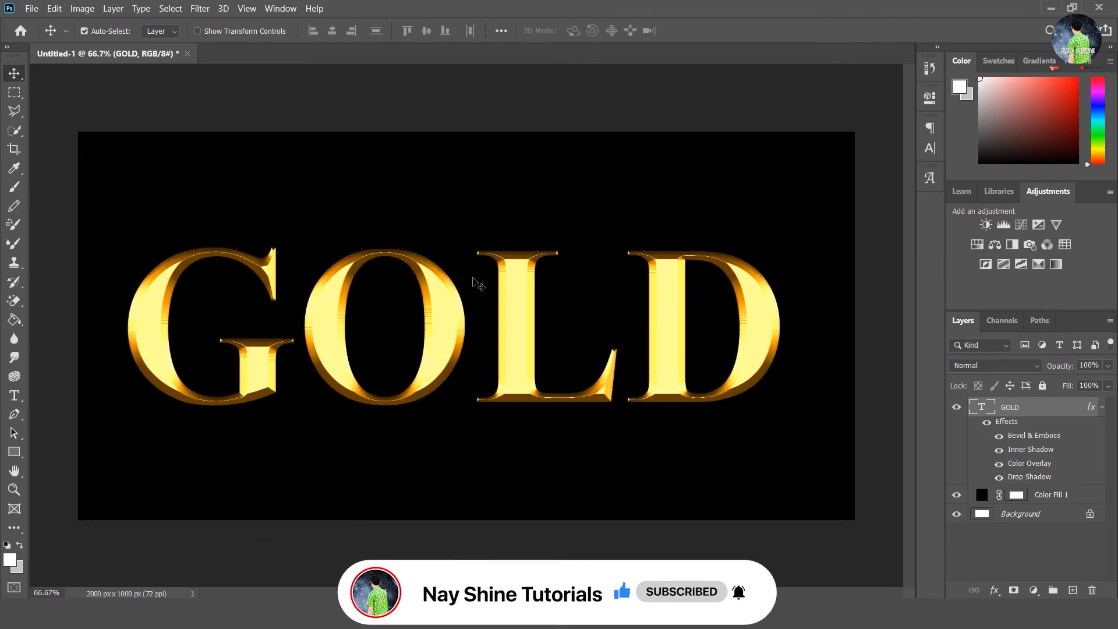